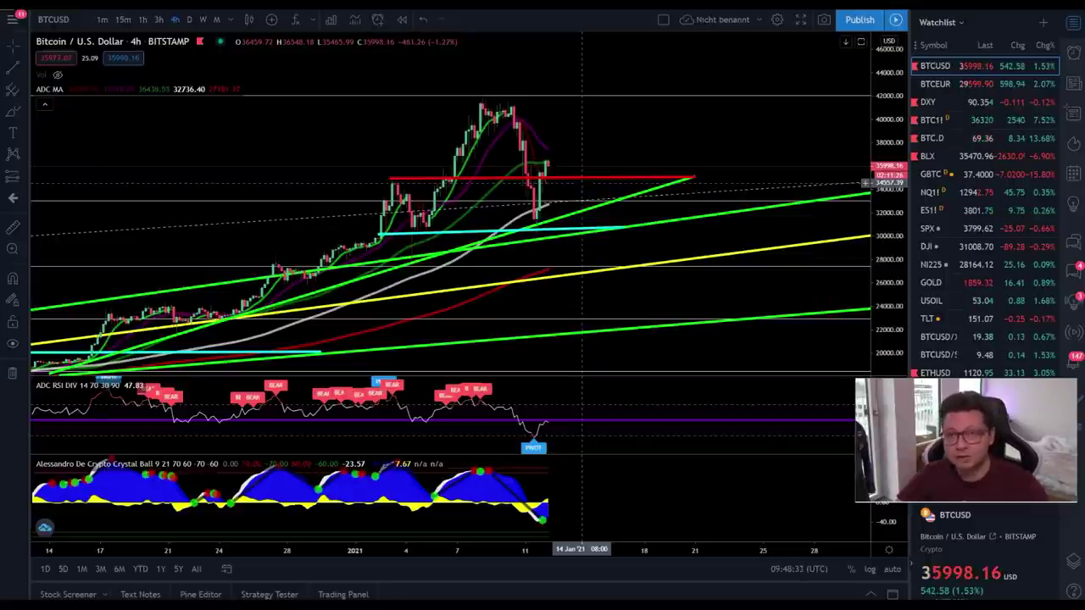
Switch to the YouTube video page and highlight the Discord Trading Chat link in the video description.
key("alt+Tab")
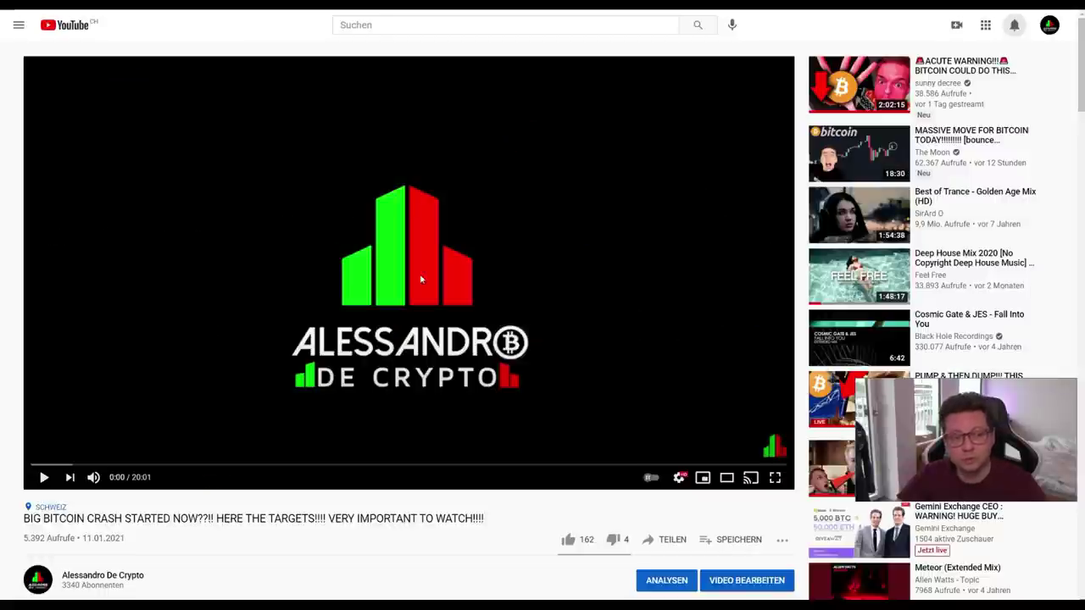
scroll(246, 307, "down", 6)
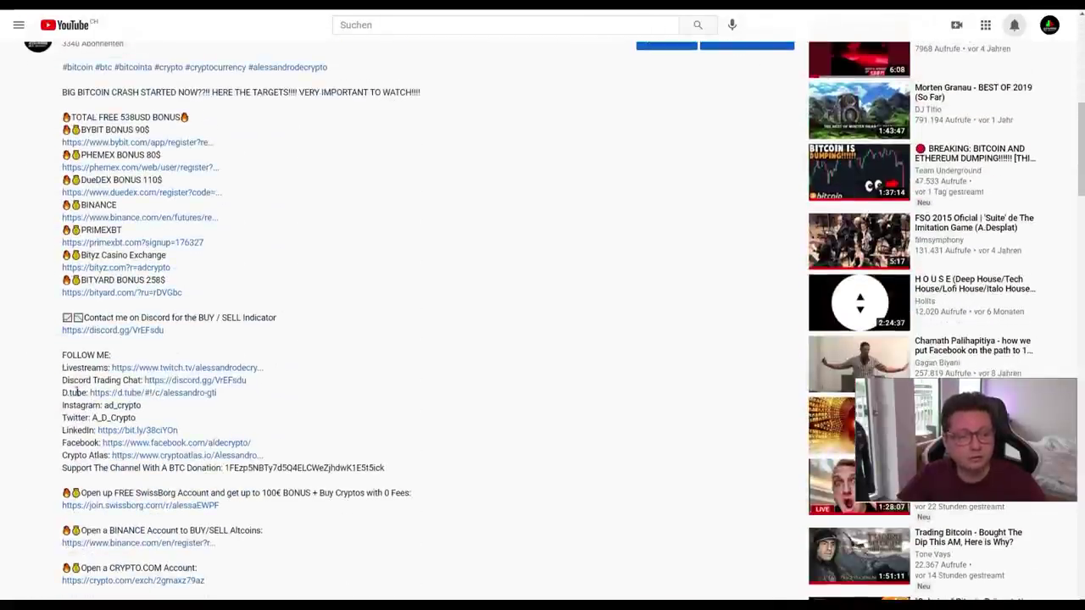
left_click_drag(63, 382, 263, 384)
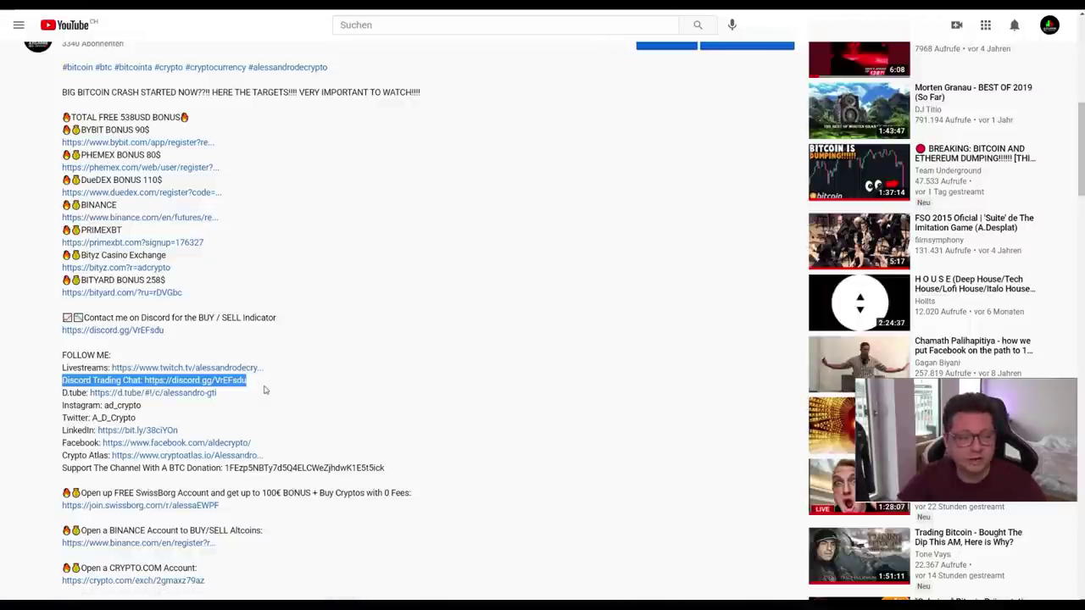
Show the Discord Crystal Ball Indicator live stream window, and highlight the description's Discord contact lines for the BUY / SELL Indicator.
key("alt+Tab")
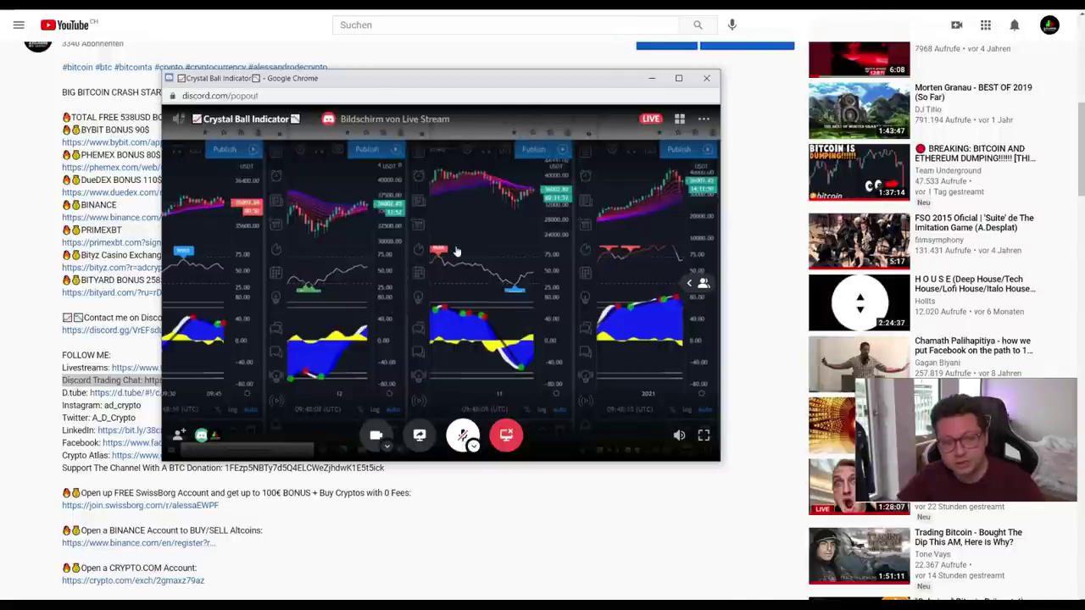
left_click_drag(352, 81, 1084, 170)
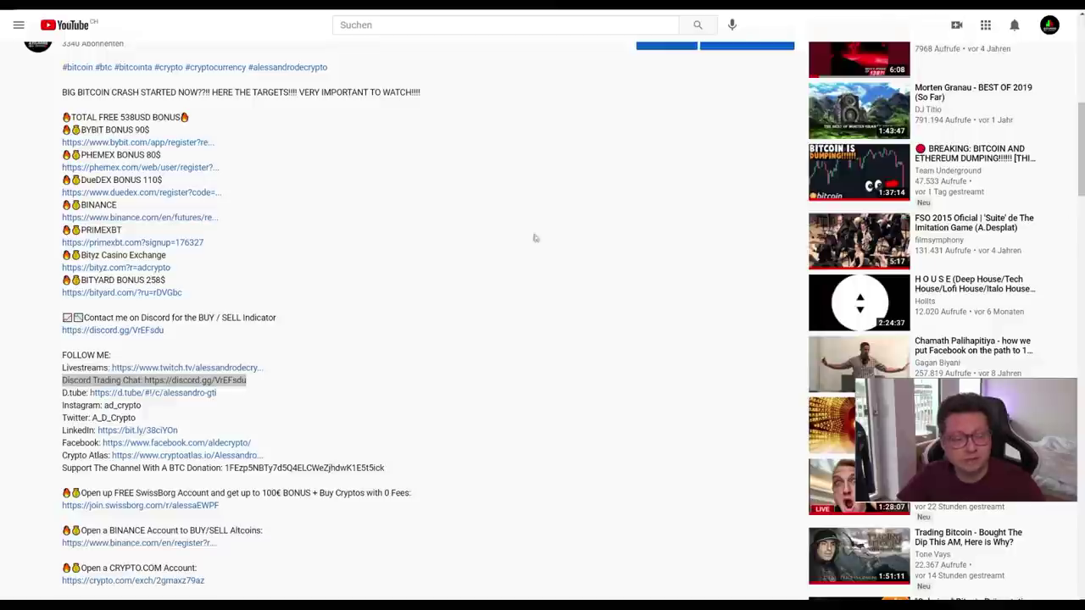
left_click_drag(64, 317, 194, 336)
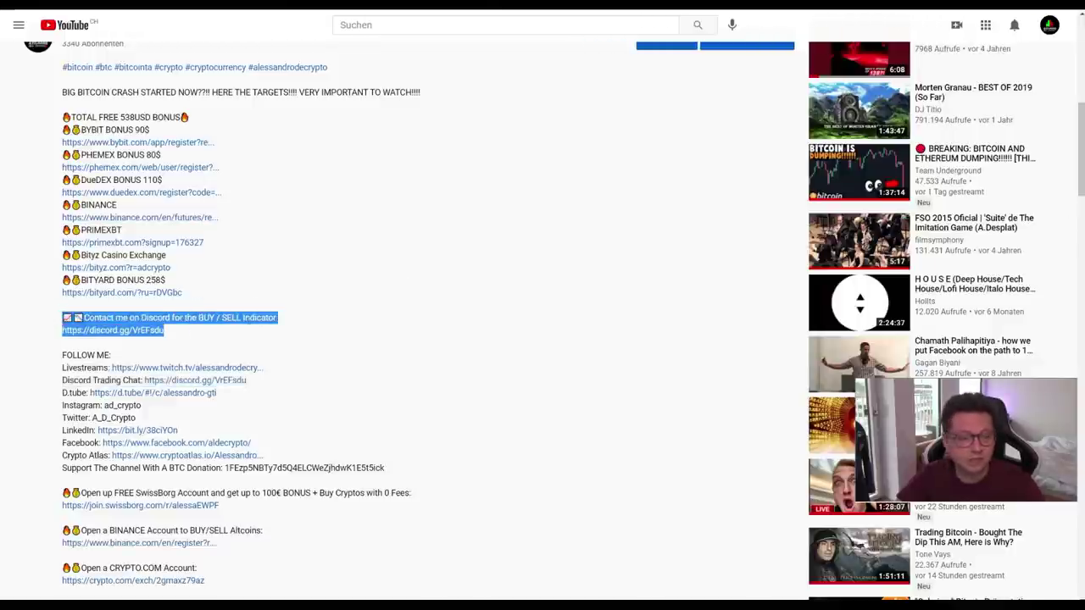
key("F5")
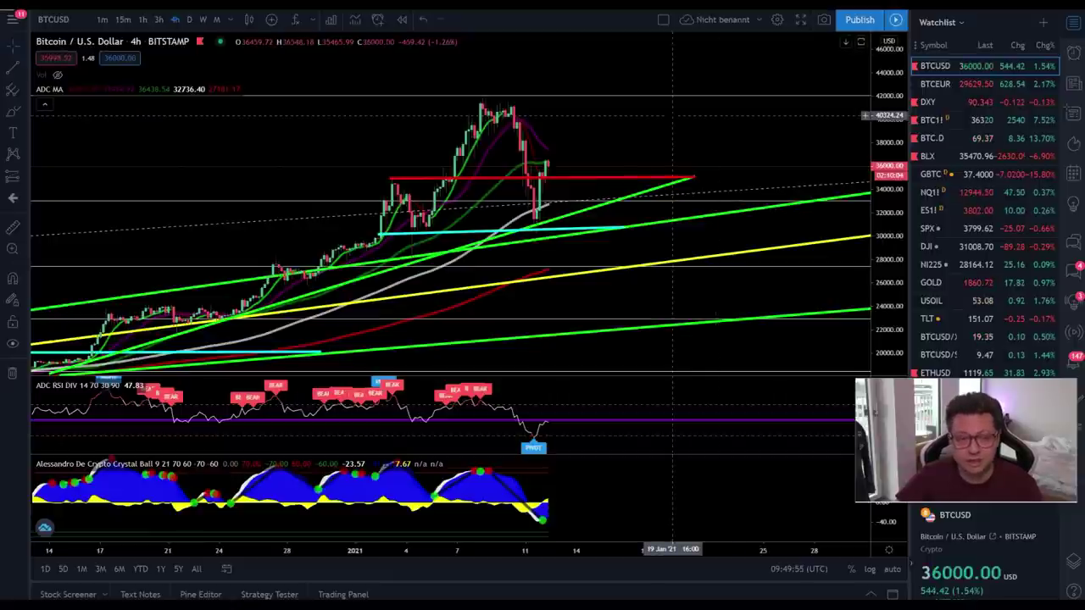
Mark the head-and-shoulders shape on the BTCUSD 4h chart with freehand green arcs and circle the price peak.
scroll(670, 119, "up", 3)
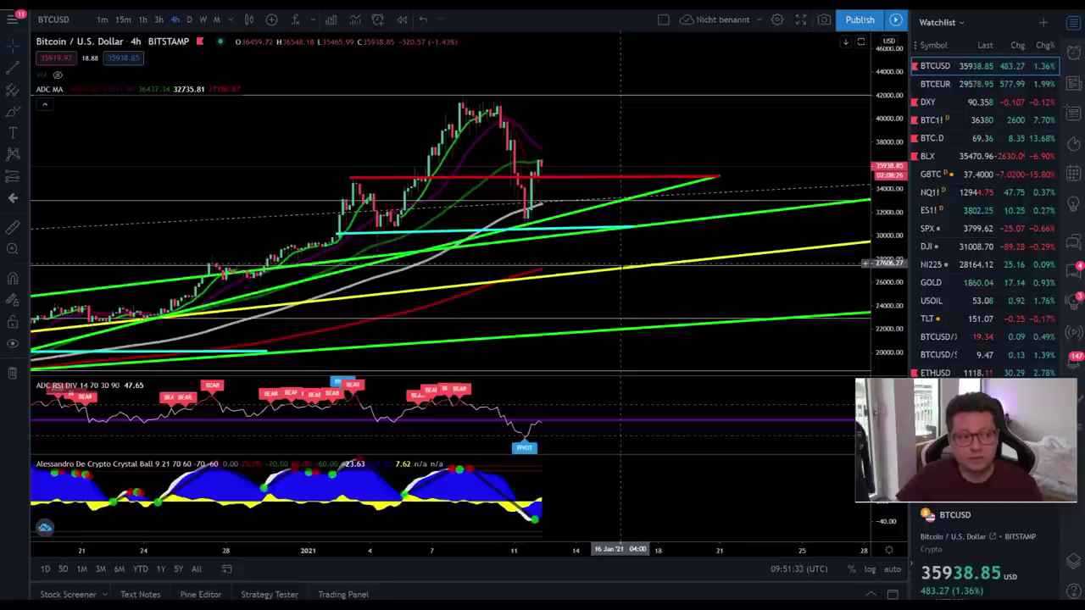
mouse_move(530, 531)
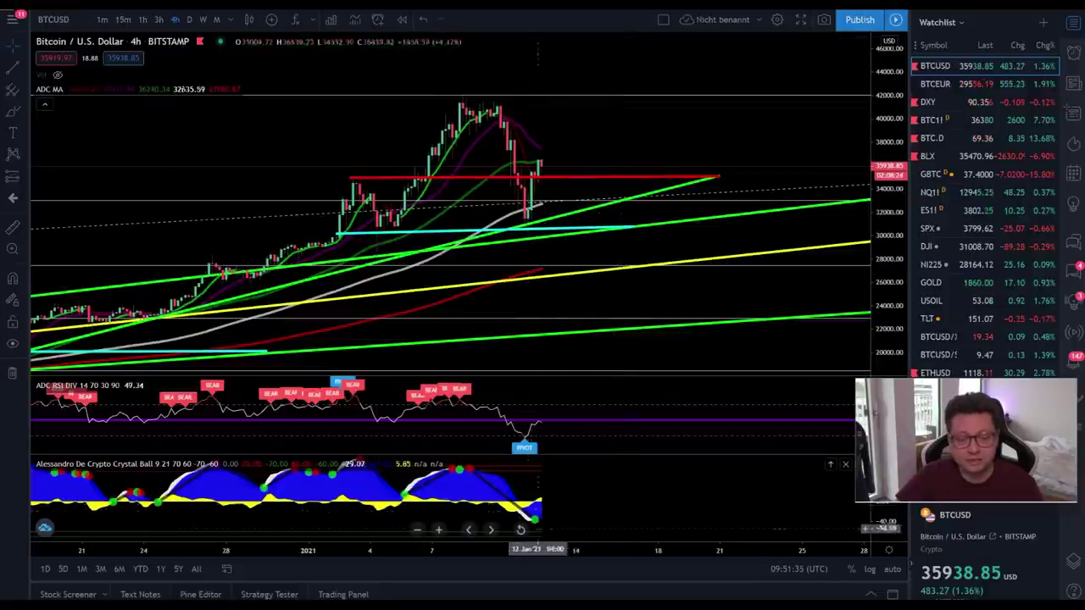
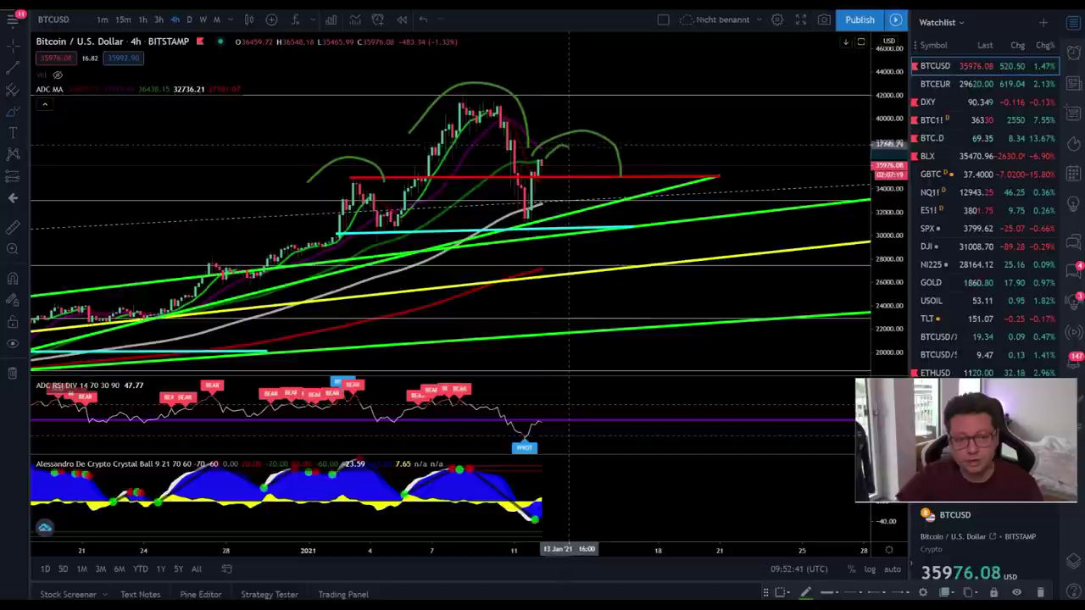
mouse_move(487, 100)
left_mouse_down()
mouse_move(506, 112)
mouse_move(475, 121)
mouse_move(460, 100)
left_mouse_up()
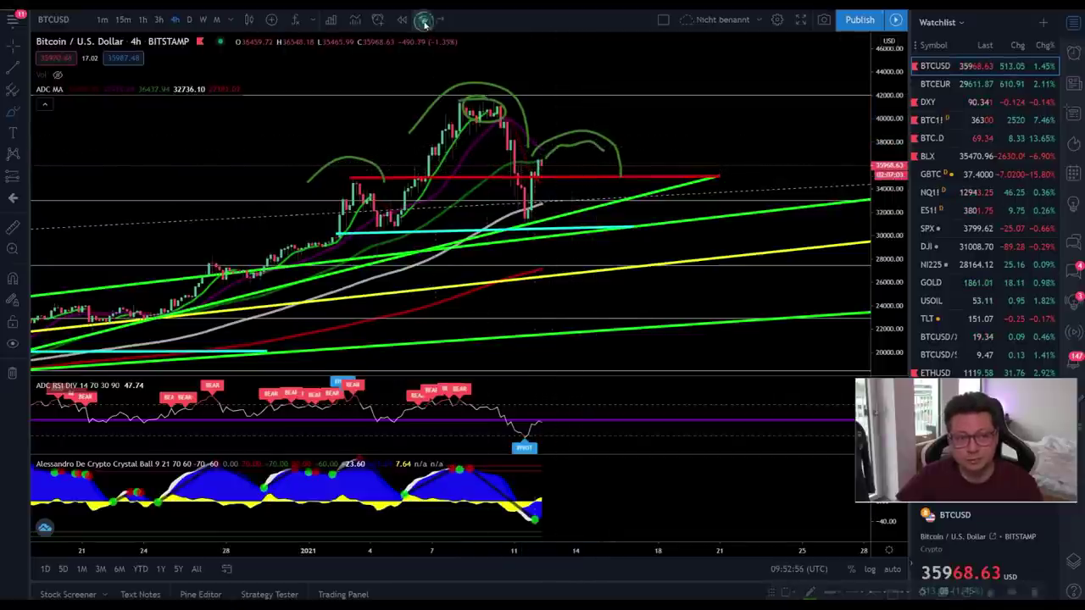
Undo the freehand green brush strokes around the price peak and the shoulders.
left_click(425, 22)
left_click(425, 22)
left_click(425, 22)
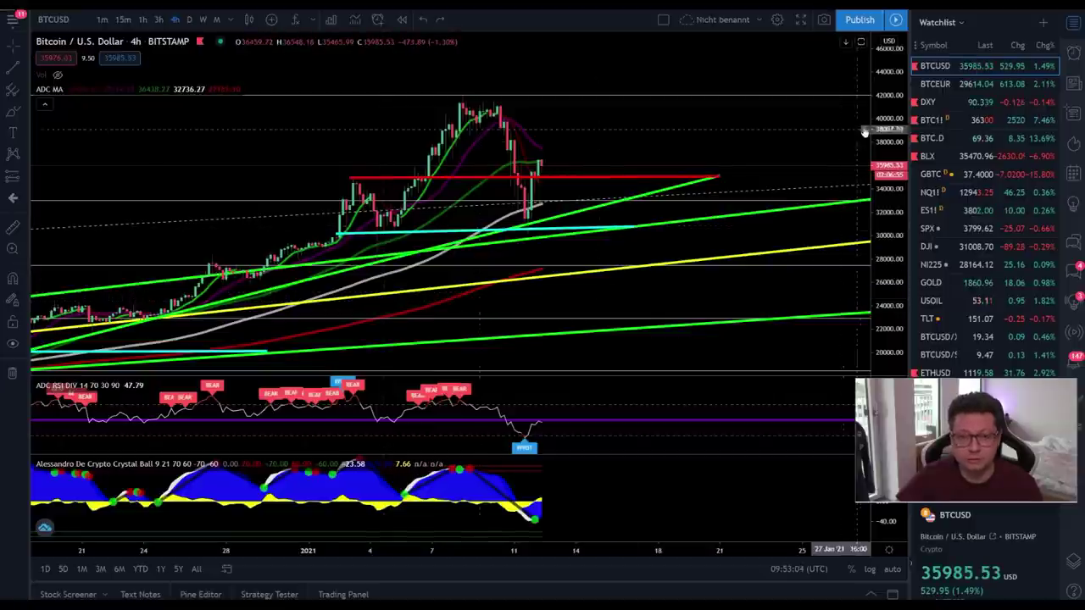
Draw a red vertical line from about 42,000 down to the cyan neckline, and move it to start at the neckline near 16 January.
left_click_drag(888, 136, 888, 163)
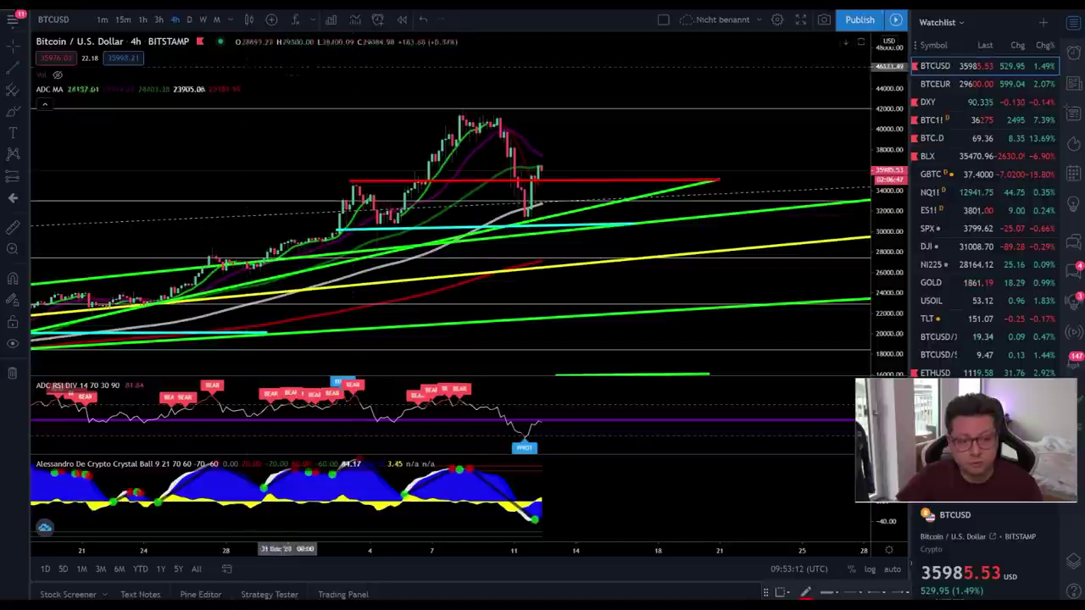
left_click_drag(480, 108, 482, 226)
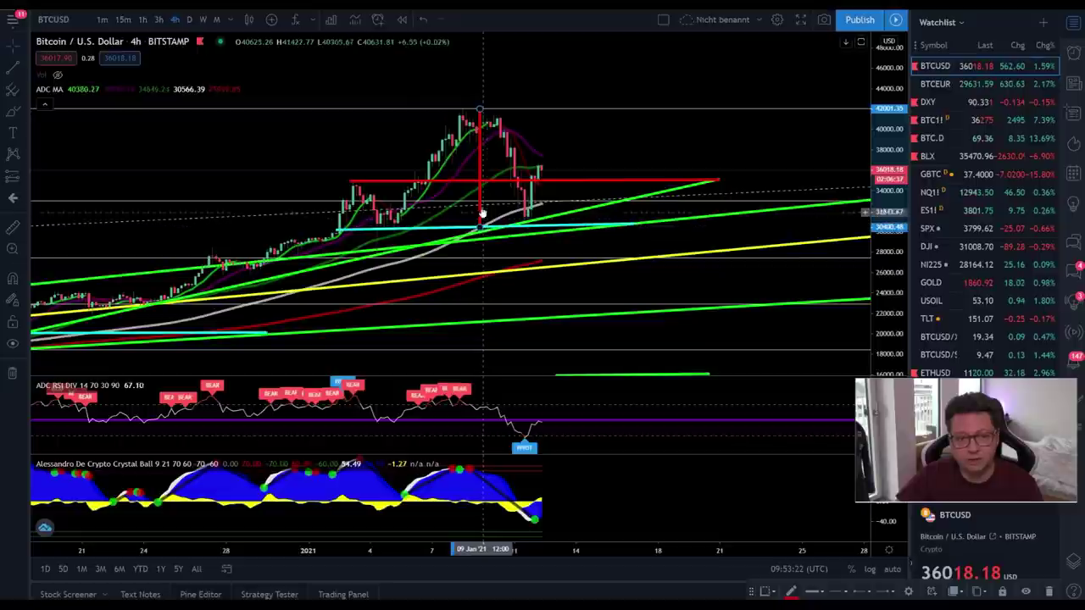
left_click_drag(479, 188, 616, 305)
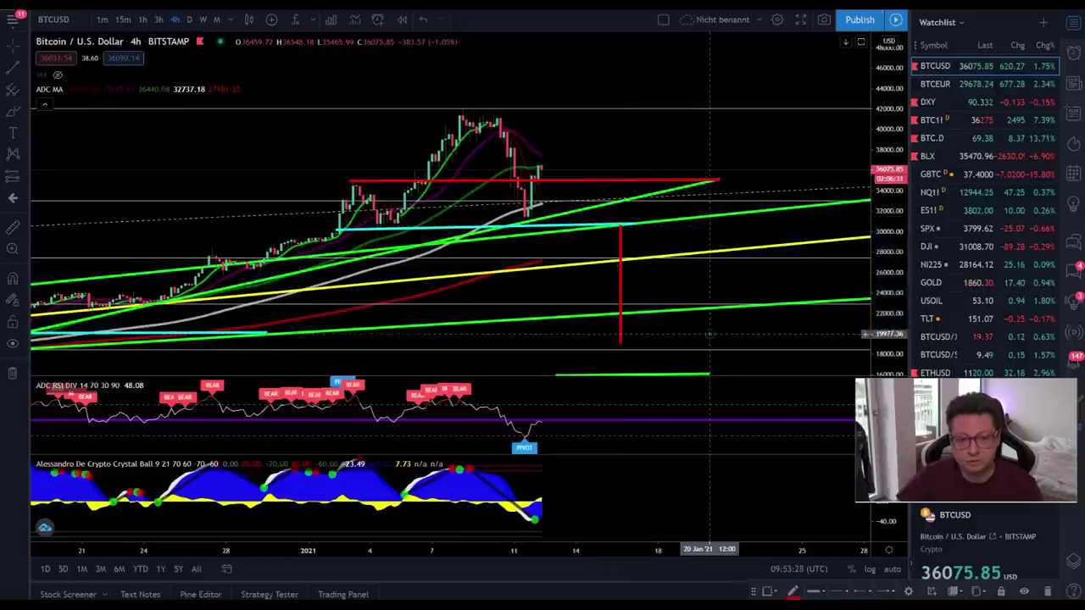
Examine the price target at the red vertical line's lower end against the support lines and the November–December price action.
left_click_drag(706, 317, 705, 235)
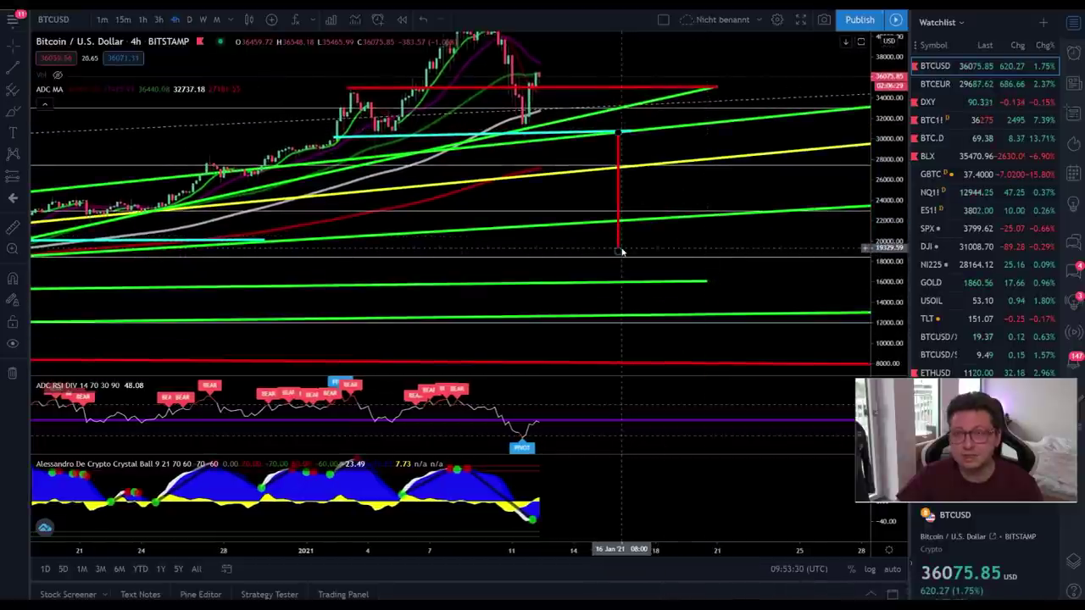
scroll(622, 250, "down", 4)
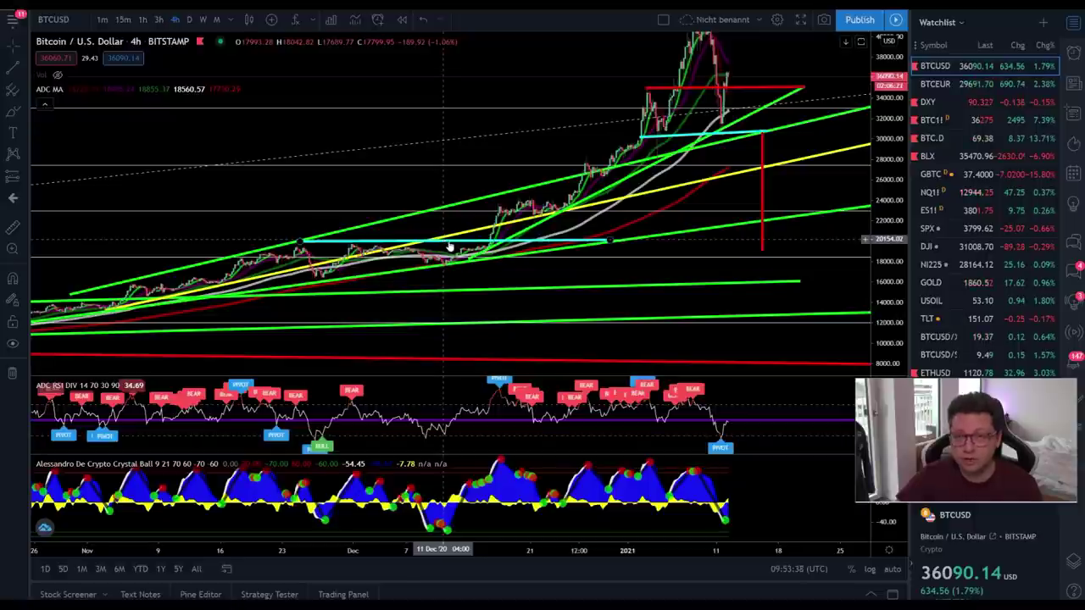
scroll(445, 245, "up", 3)
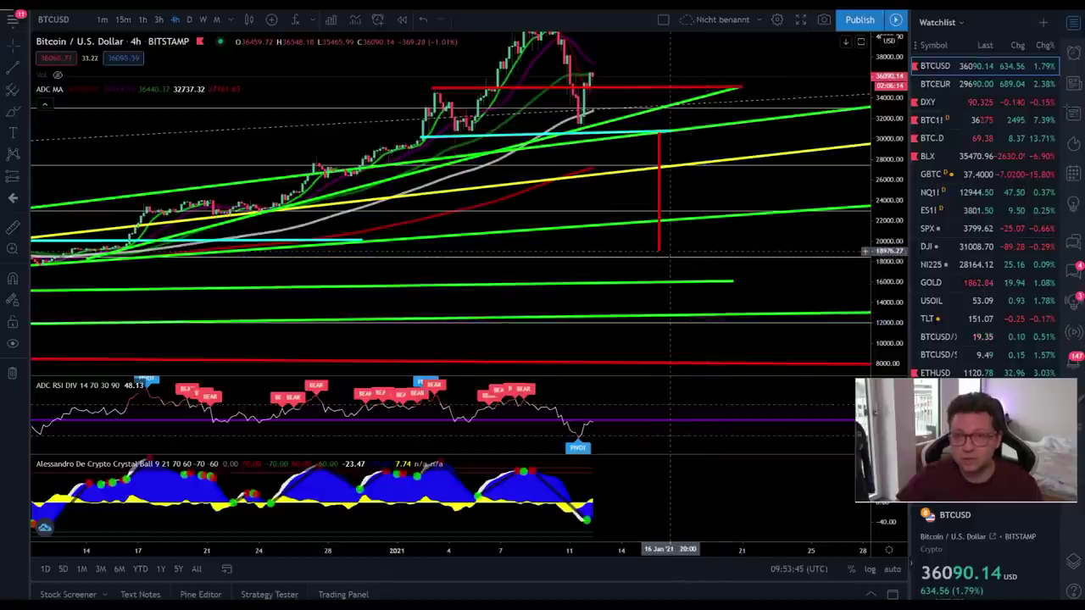
scroll(669, 251, "down", 3)
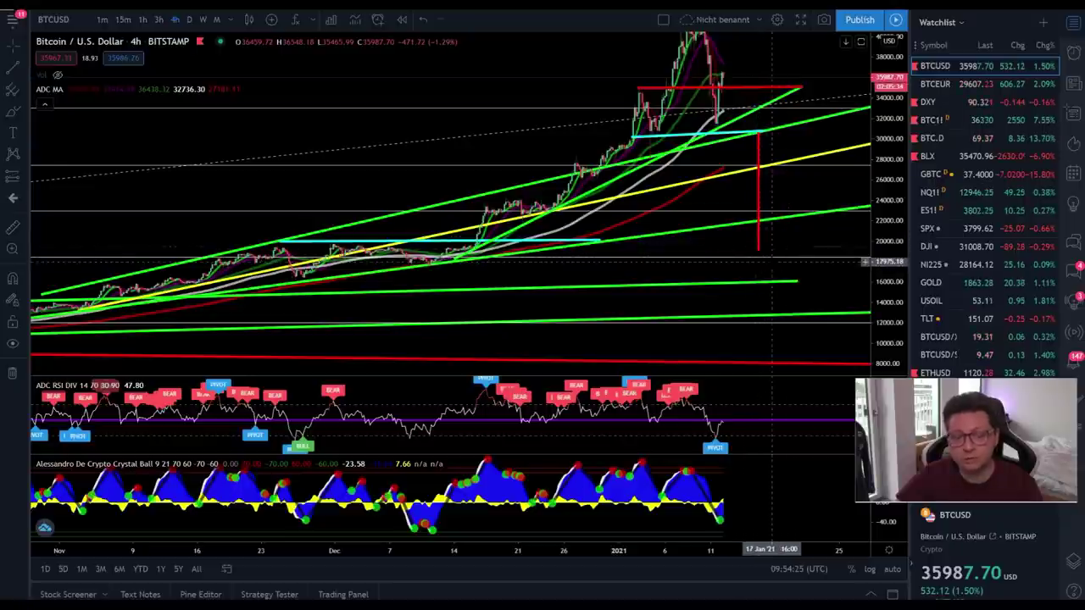
left_click_drag(813, 241, 729, 255)
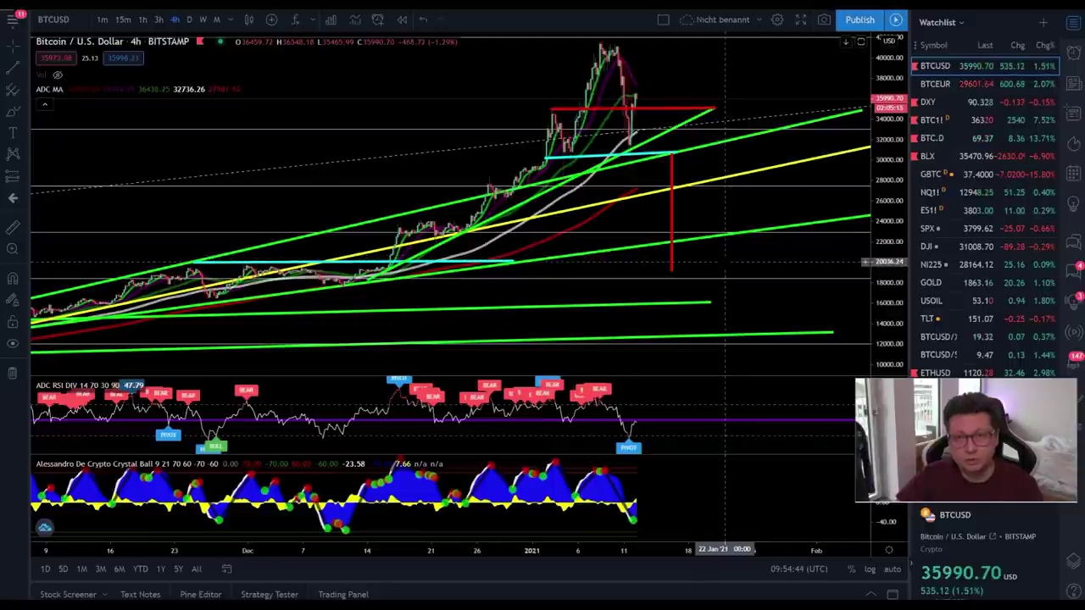
scroll(724, 262, "up", 3)
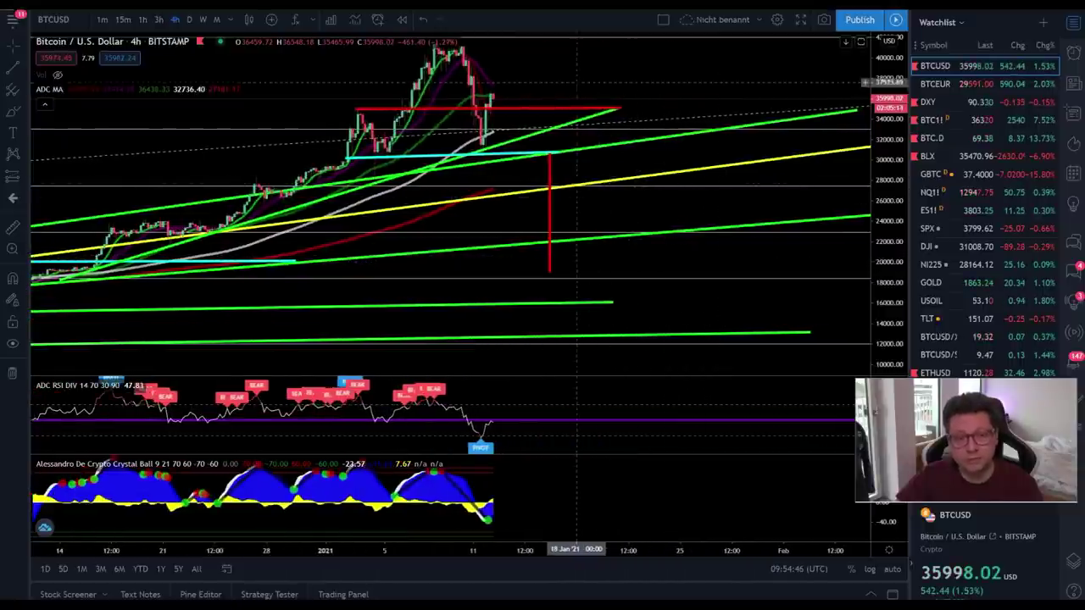
scroll(621, 108, "up", 1)
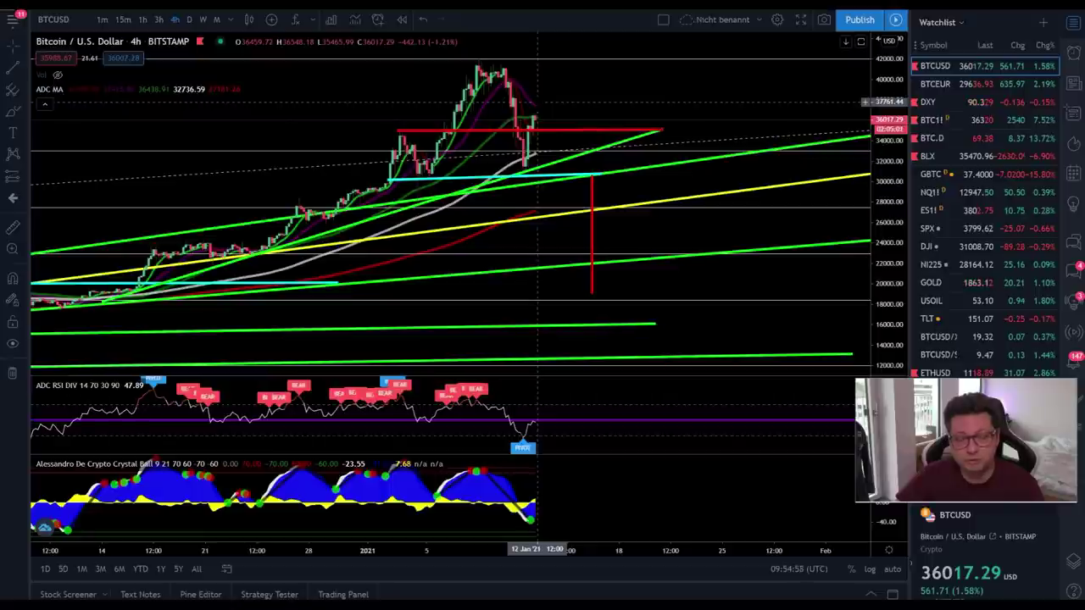
Examine the DXY 4h chart around the falling green trend lines and go back to the BTCUSD chart.
left_click(962, 102)
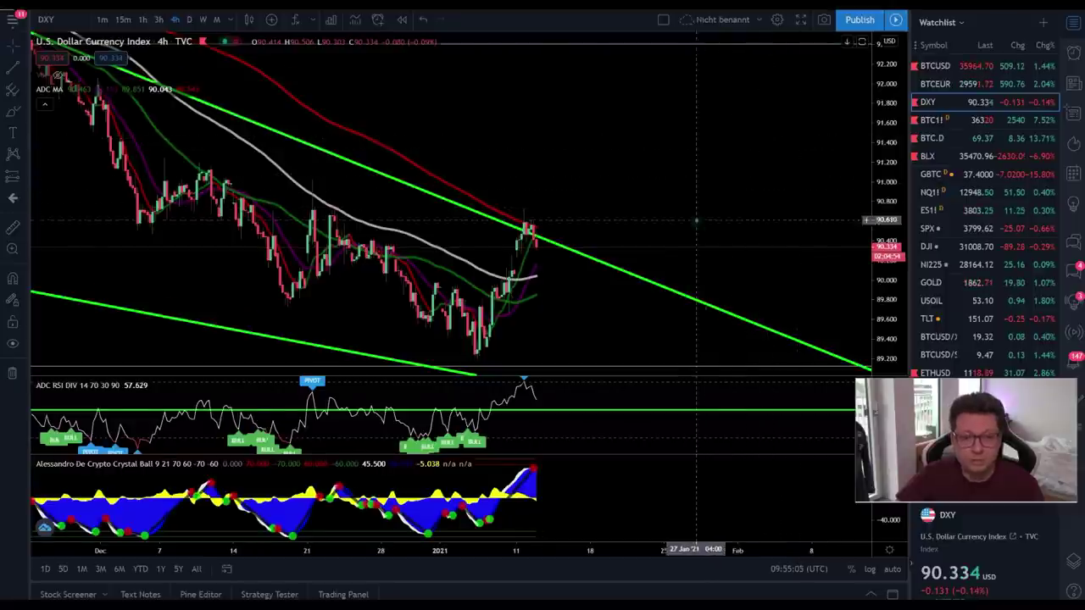
left_click_drag(696, 218, 721, 131)
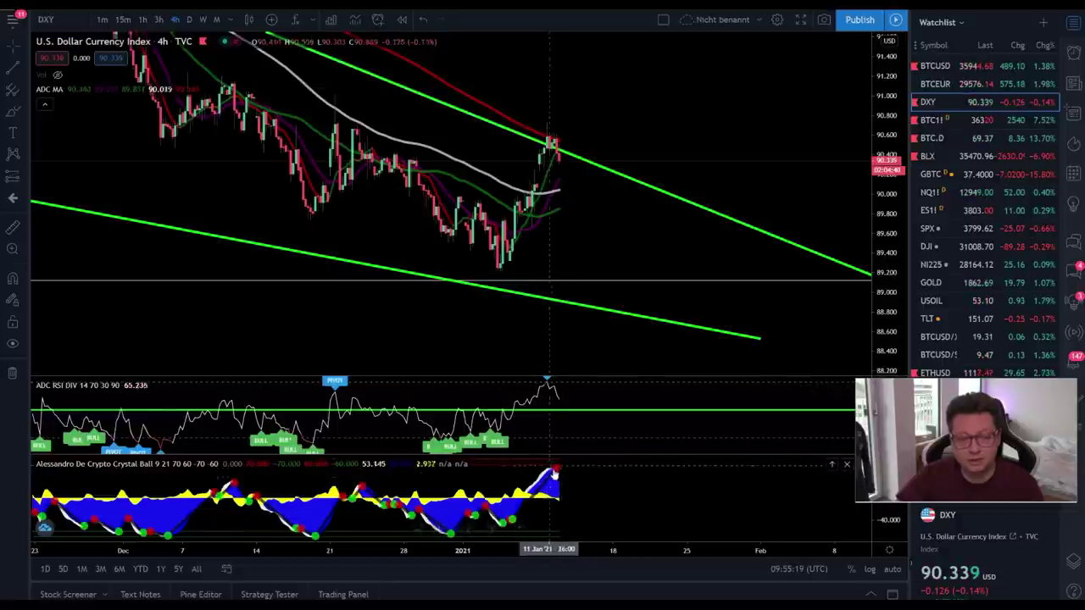
left_click_drag(551, 142, 532, 157)
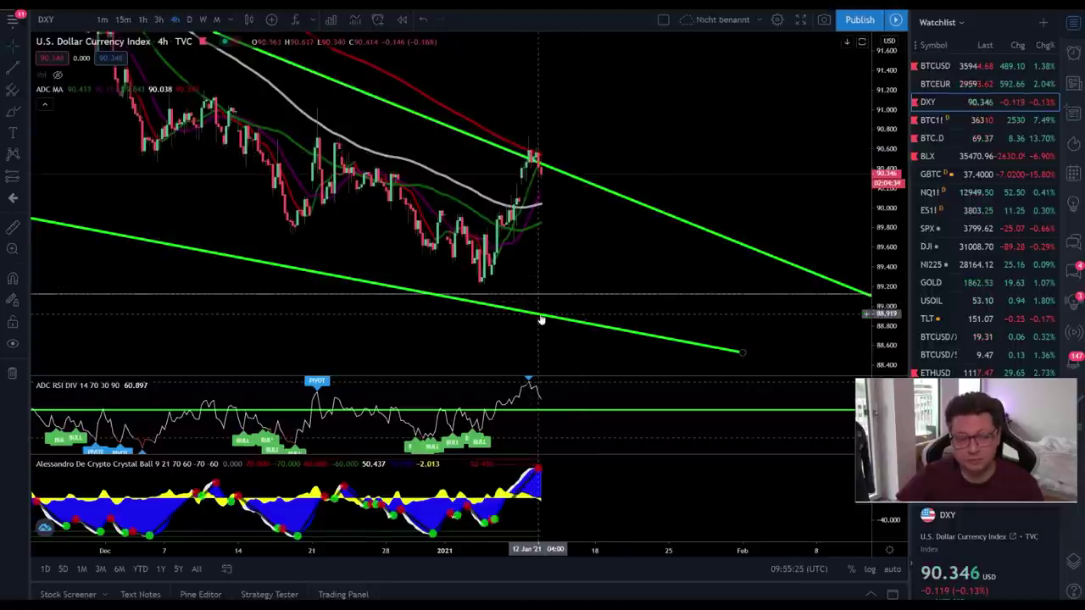
left_click_drag(641, 137, 639, 157)
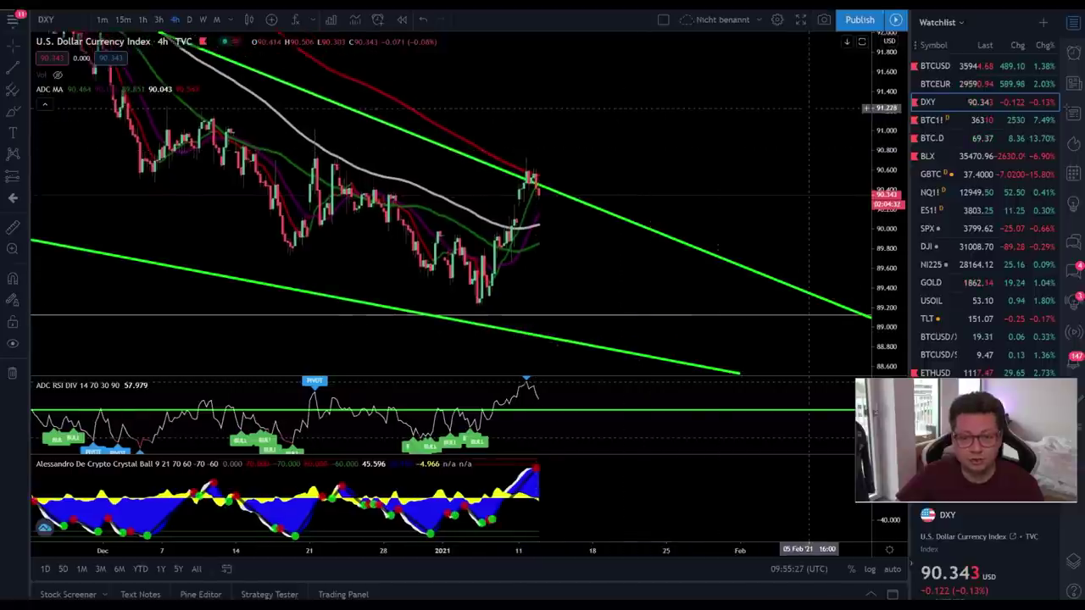
left_click(988, 68)
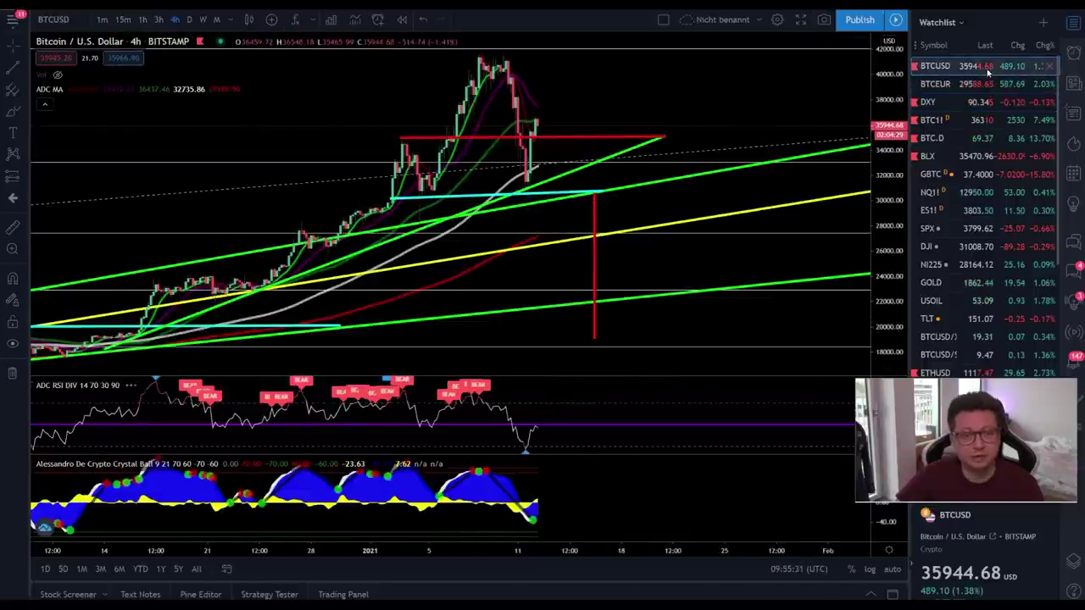
Reopen the DXY chart and examine its falling green channel on the 4h and daily timeframes.
left_click(976, 102)
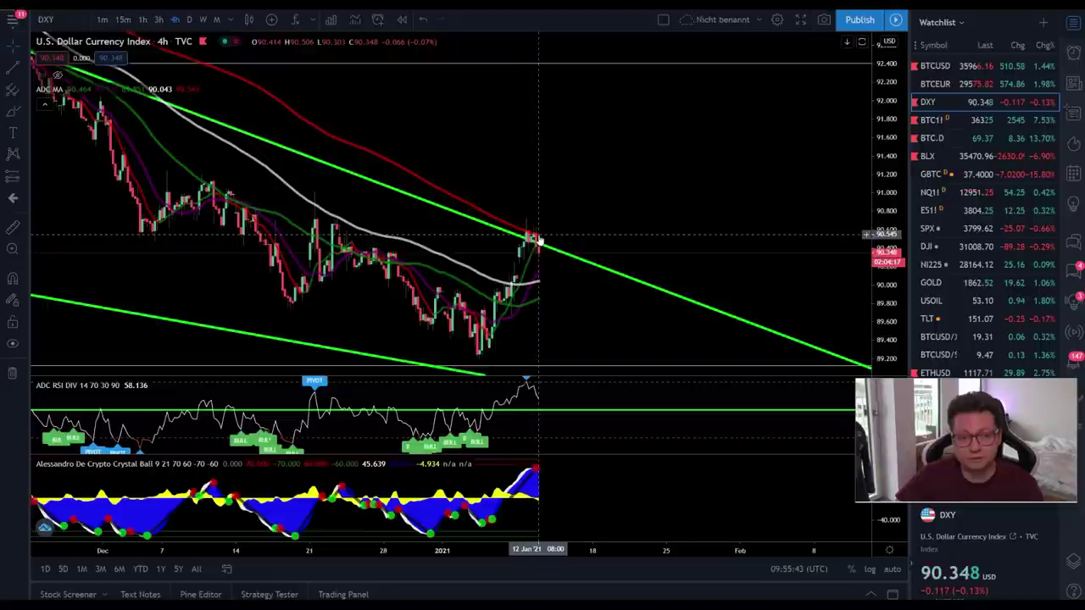
scroll(527, 237, "down", 3)
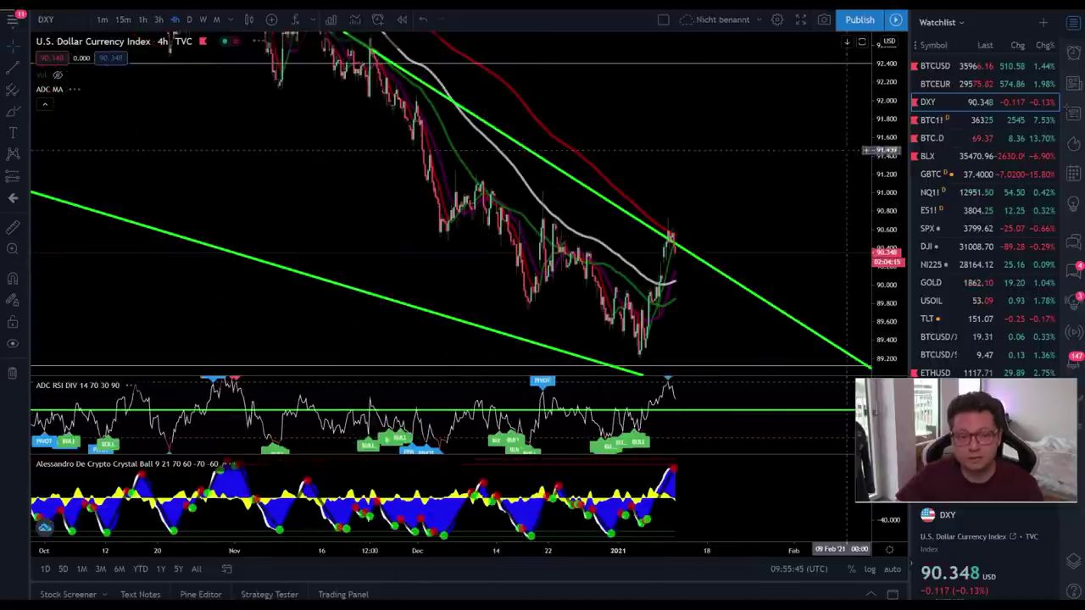
left_click_drag(799, 170, 721, 238)
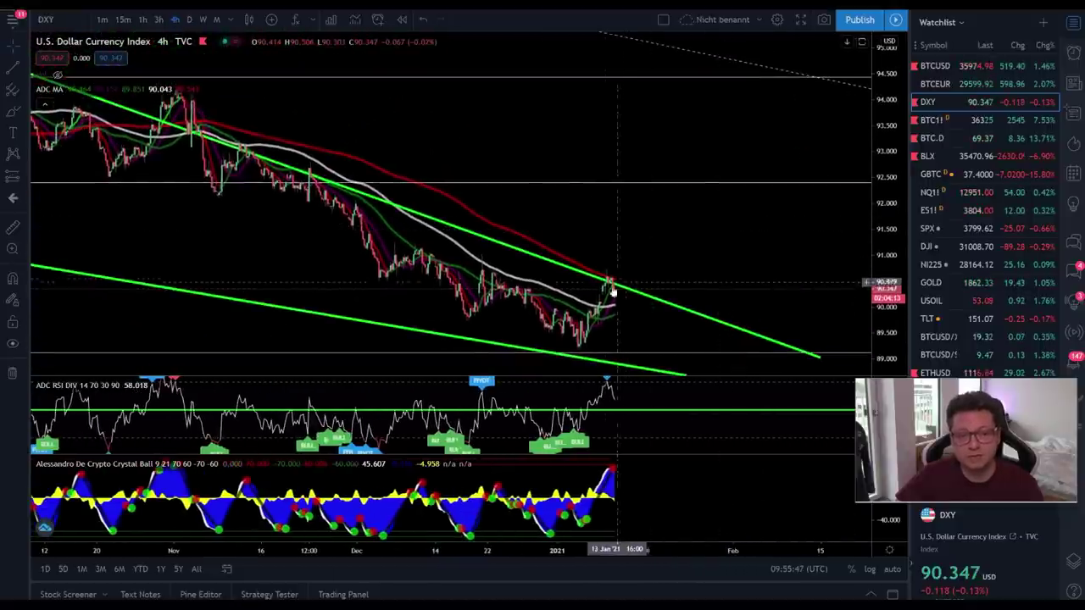
left_click(189, 19)
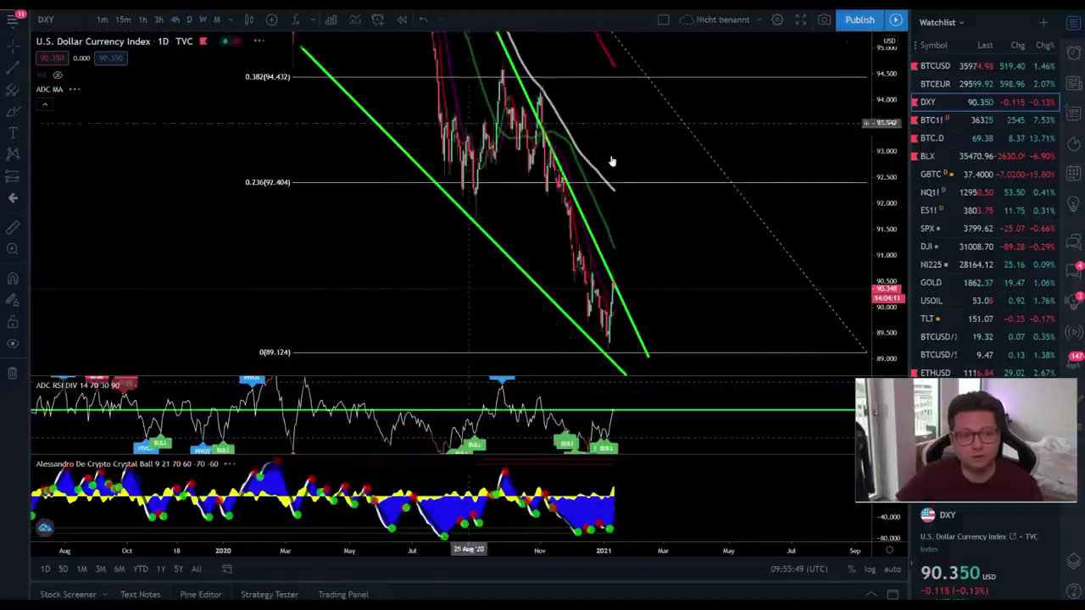
left_click_drag(882, 156, 881, 203)
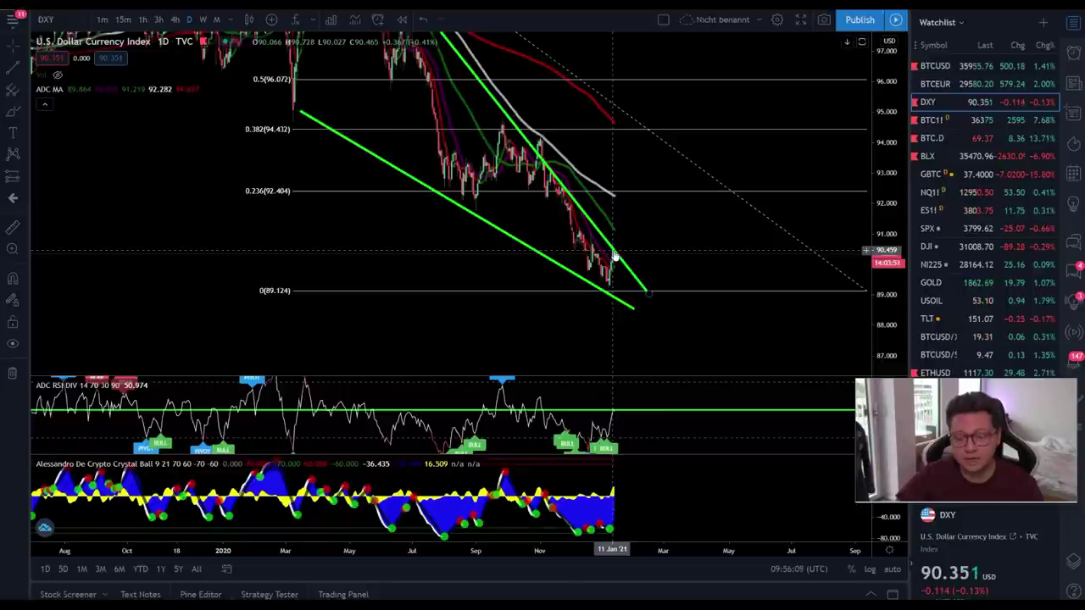
Return to the BTCUSD chart on the 4h timeframe and view the recent price action beside the red target line.
key("Up")
key("Up")
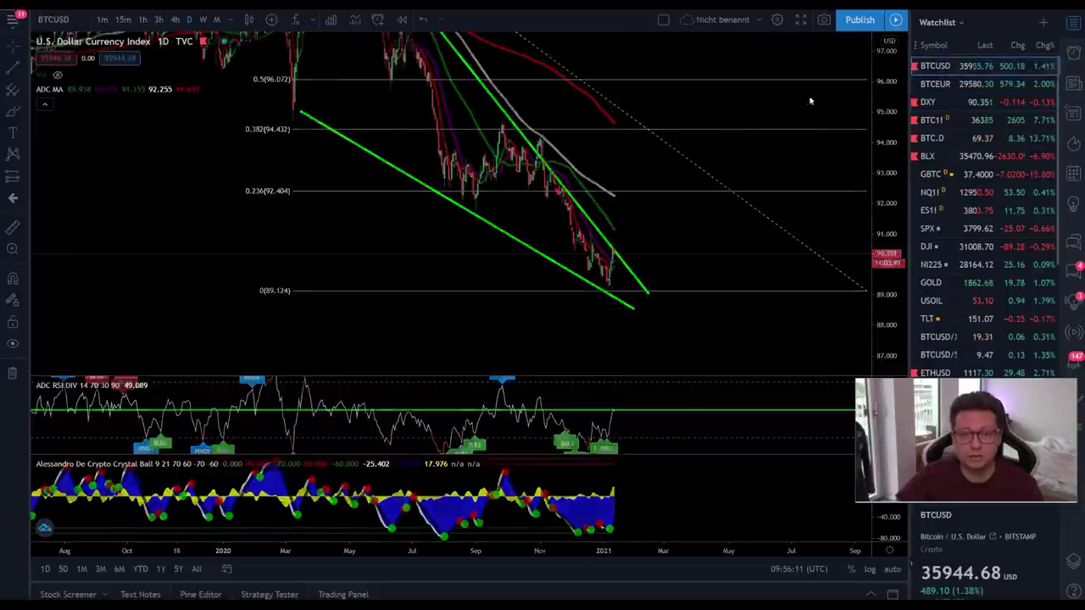
left_click(175, 19)
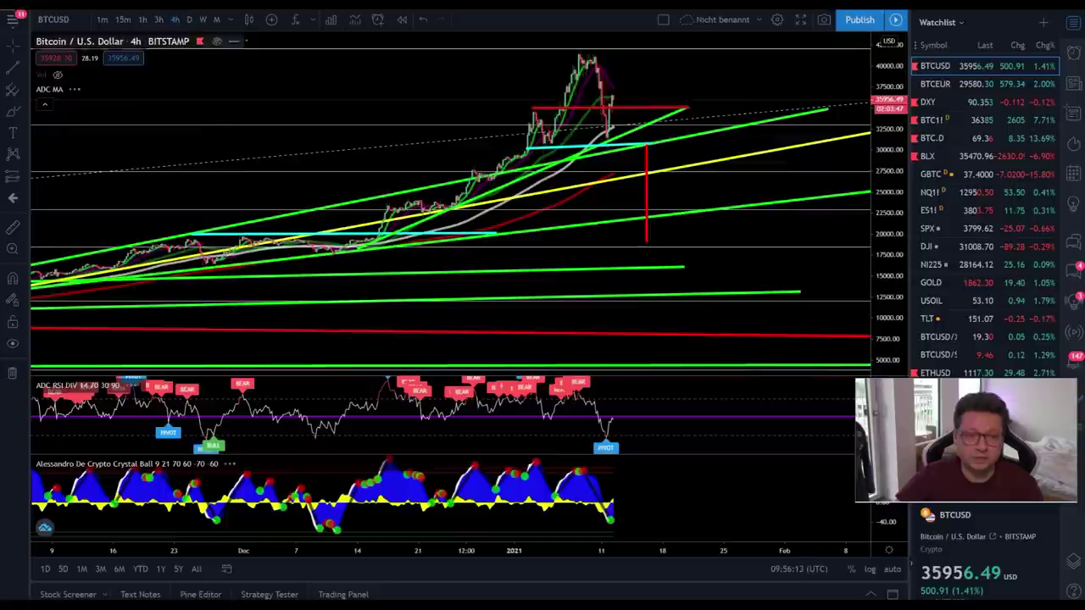
scroll(321, 176, "up", 2)
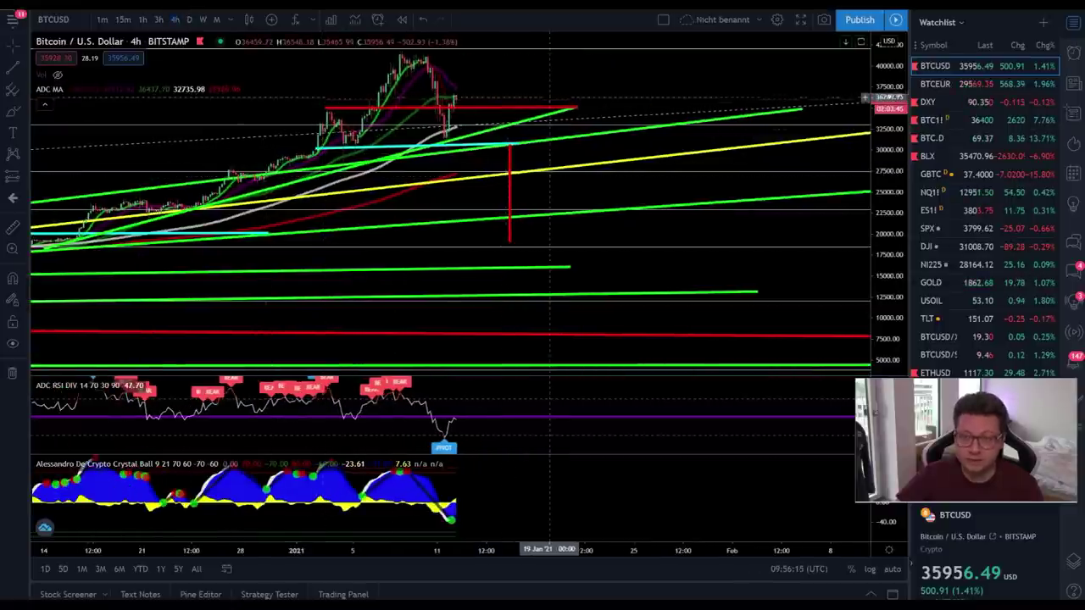
Examine the BTCUSD 4h price action around the red horizontal line and the support lines below it.
left_click_drag(537, 78, 597, 95)
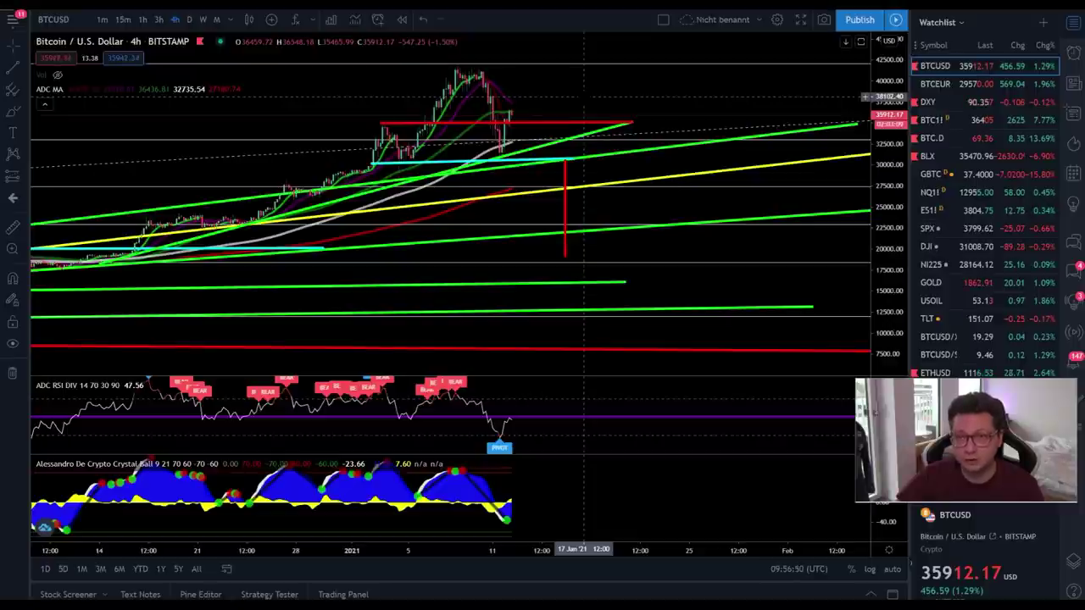
left_click_drag(588, 98, 654, 120)
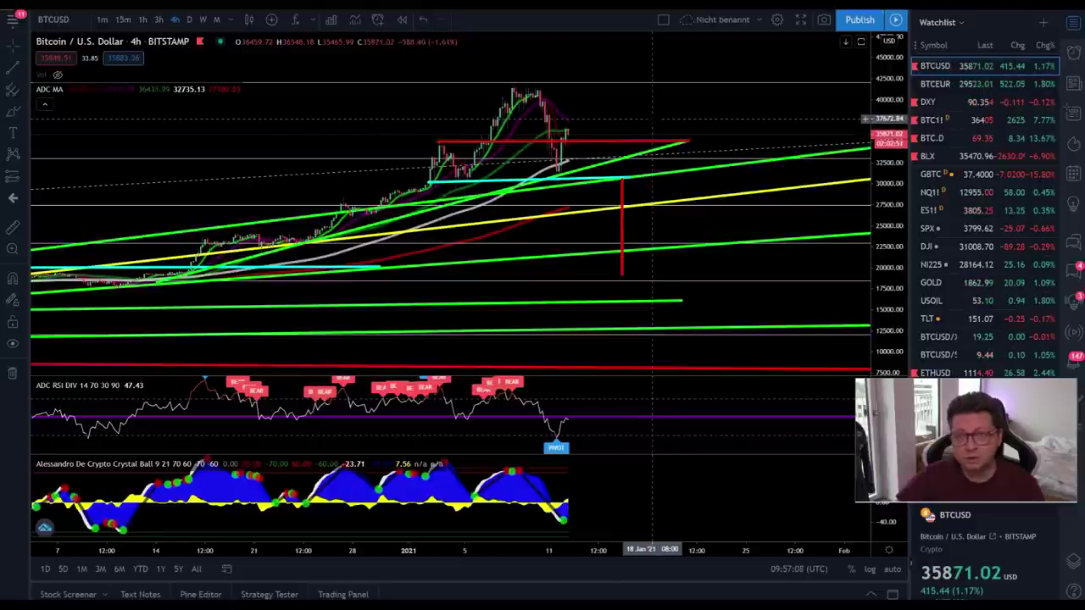
left_click_drag(652, 119, 655, 135)
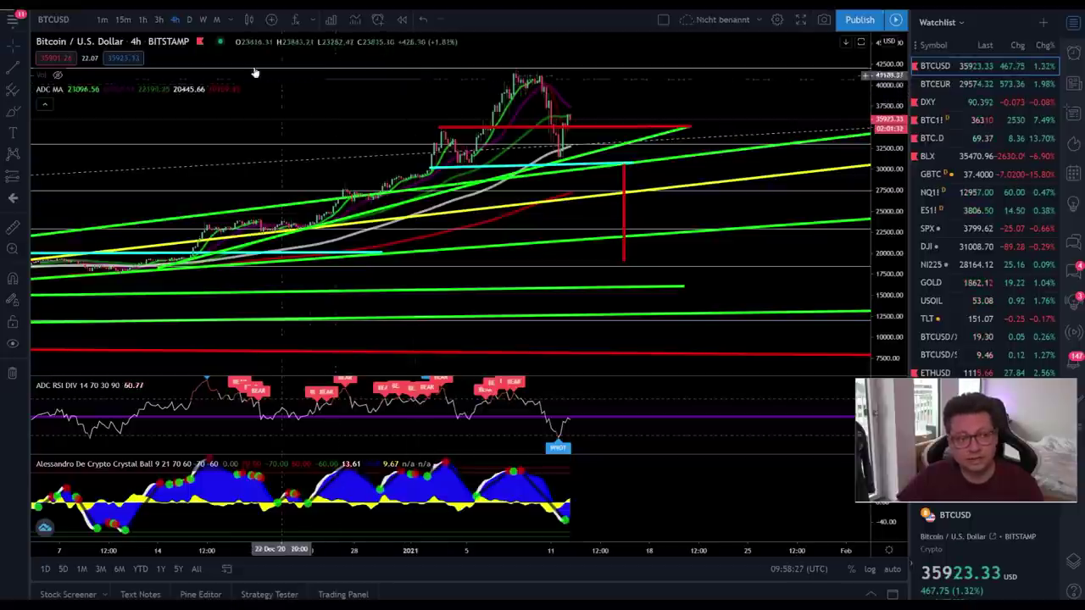
Switch the BTCUSD chart to the daily timeframe and examine the latest candles against the red horizontal line and moving averages.
left_click(189, 19)
scroll(497, 150, "up", 3)
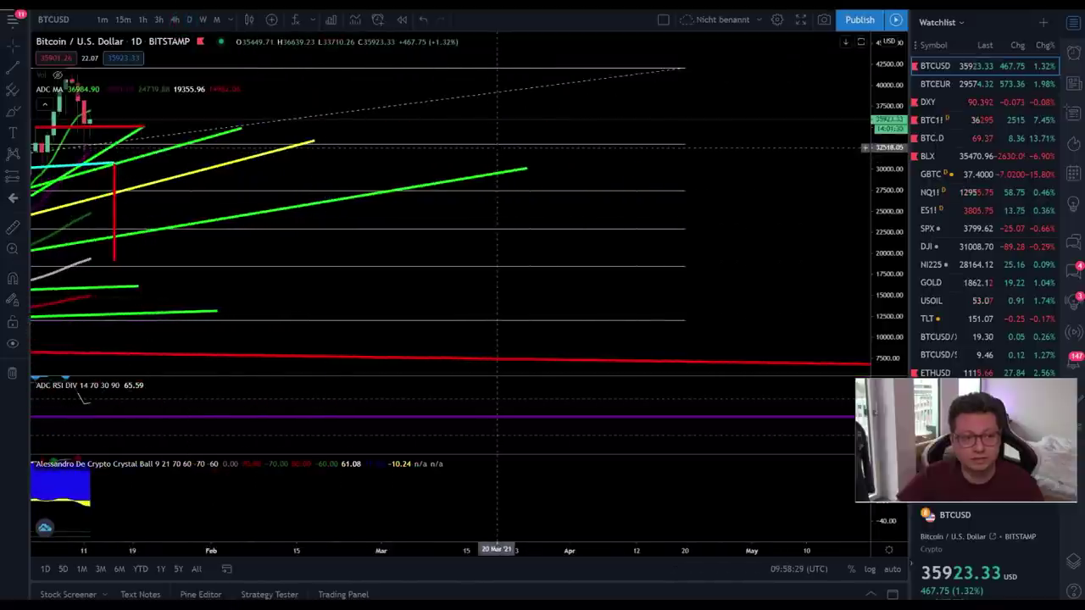
scroll(259, 97, "up", 3)
left_click_drag(704, 100, 640, 144)
scroll(640, 143, "left", 3)
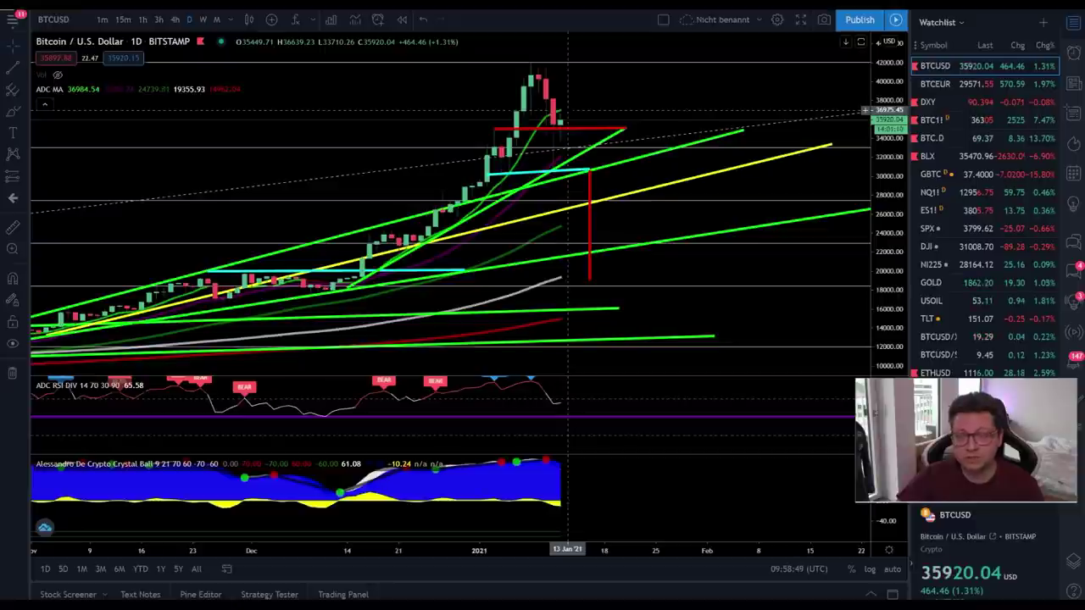
left_click_drag(567, 111, 569, 77)
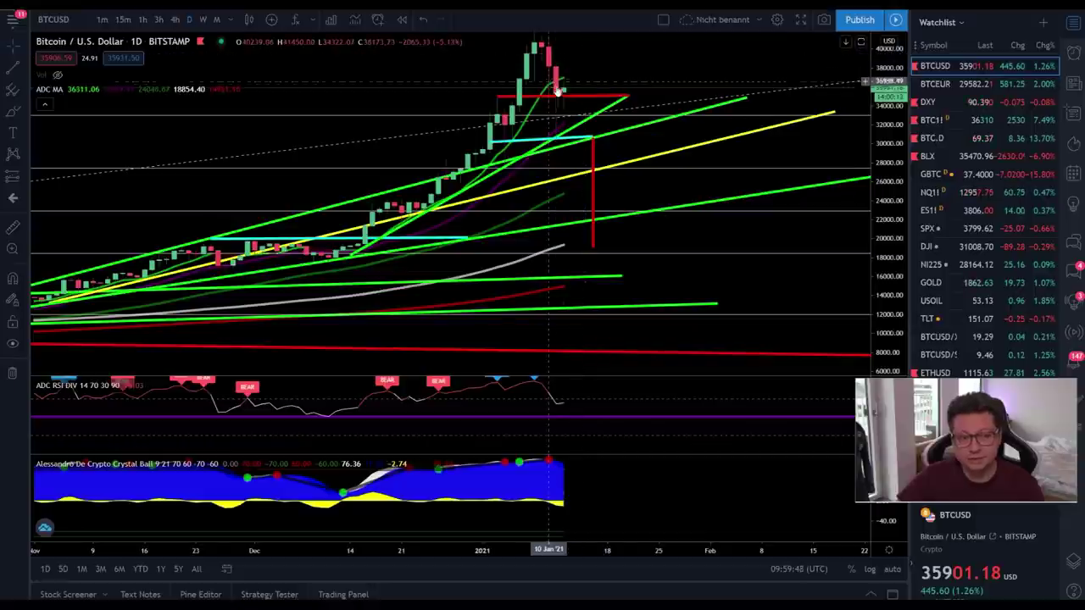
scroll(570, 94, "up", 2)
scroll(570, 93, "left", 3)
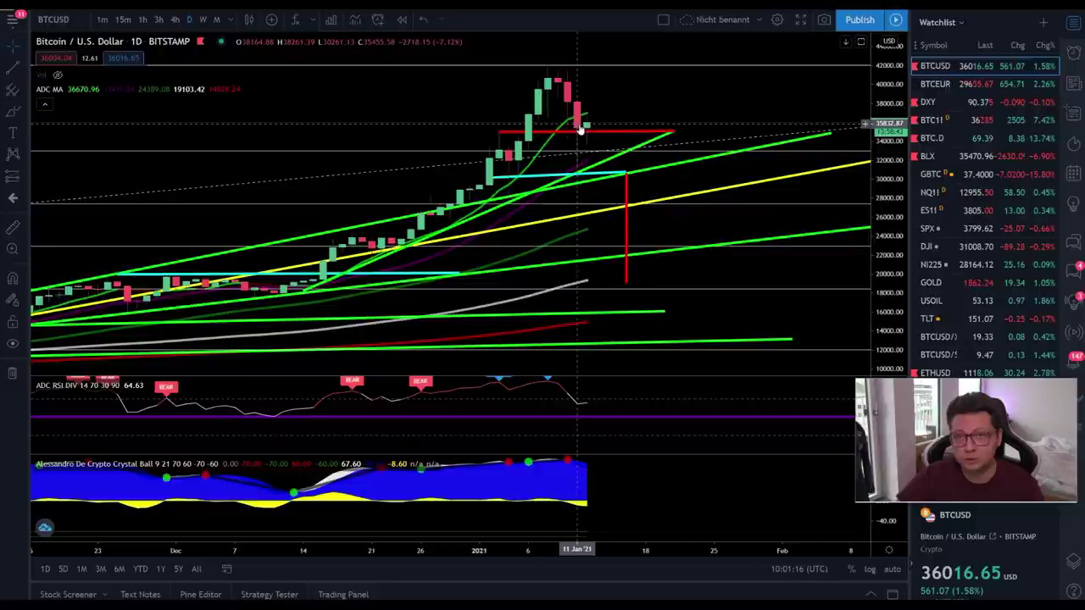
Switch the BTCUSD chart to the weekly timeframe and examine the recent candles and the red target line's lower end.
left_click(202, 19)
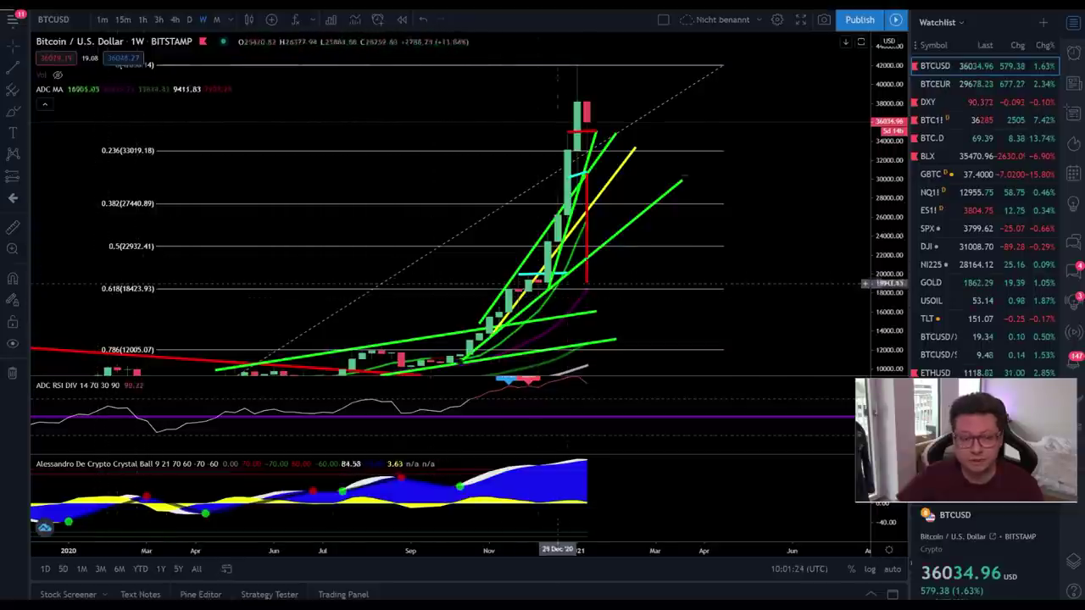
scroll(537, 190, "up", 3)
left_click_drag(419, 184, 827, 180)
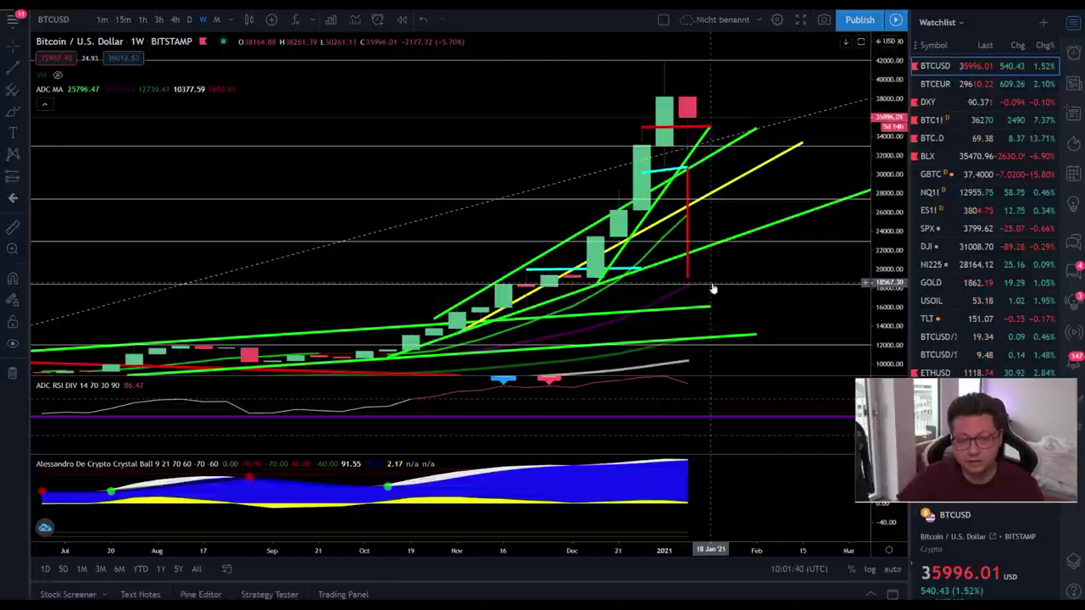
left_click_drag(734, 275, 601, 242)
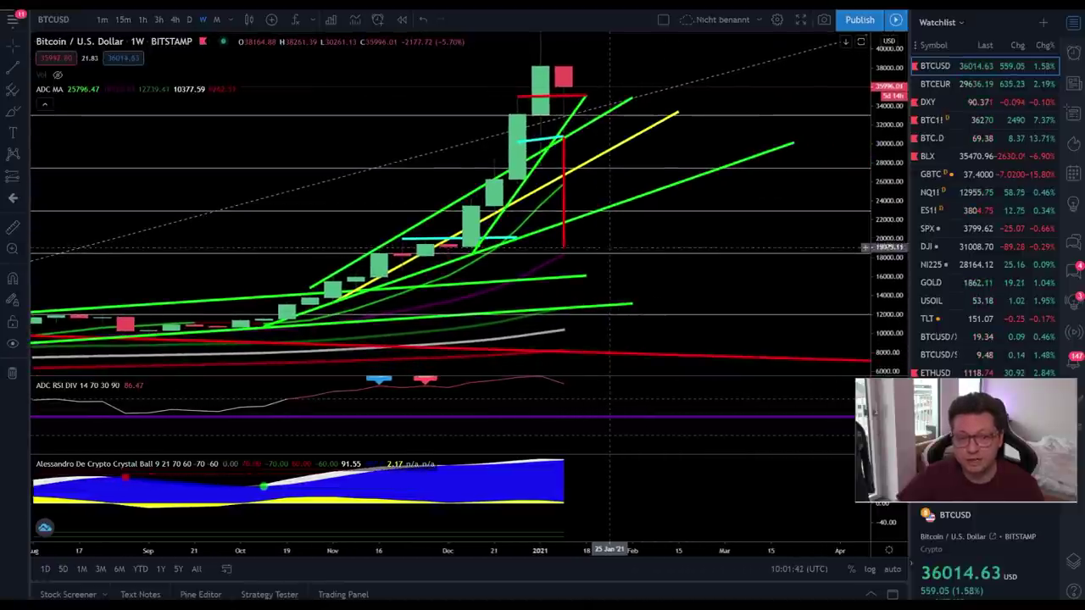
left_click_drag(866, 174, 571, 203)
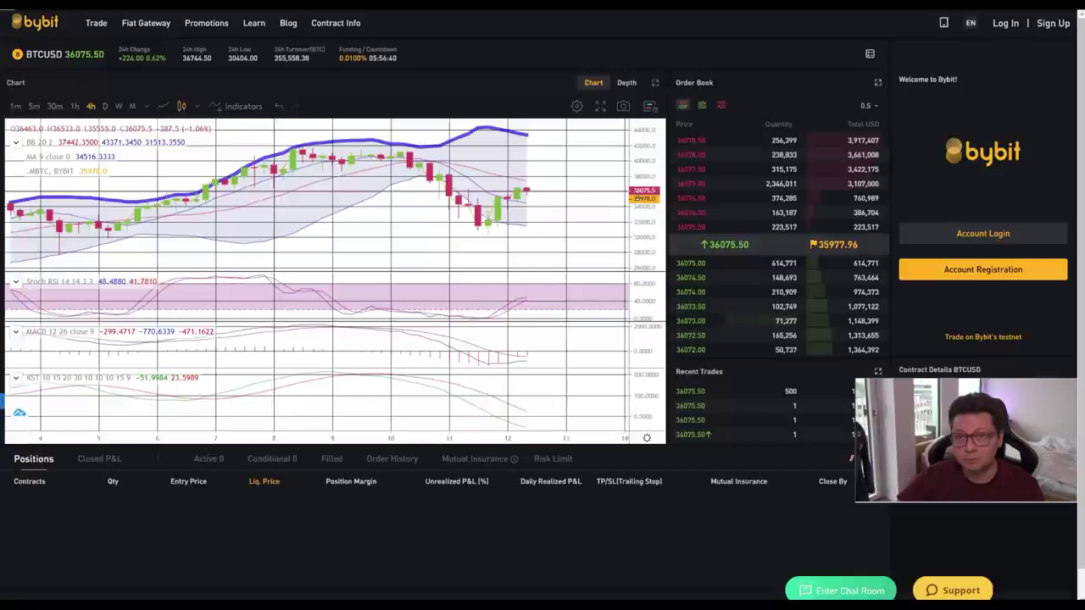
Go from the Bybit page to the YouTube video page and highlight the BYBIT and PHEMEX bonus links in its description.
mouse_move(205, 23)
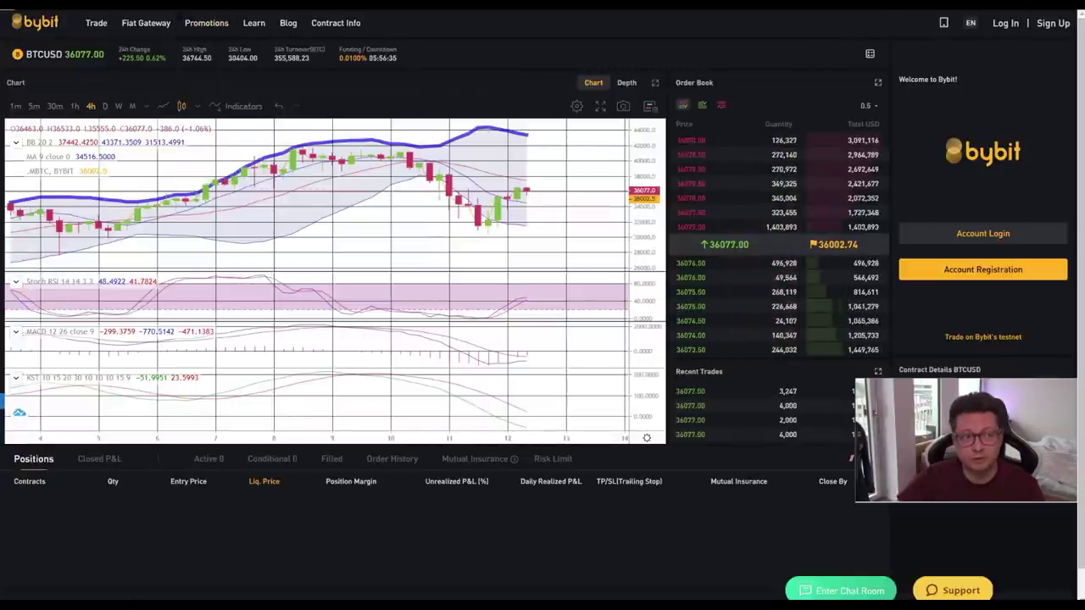
key("ctrl+Tab")
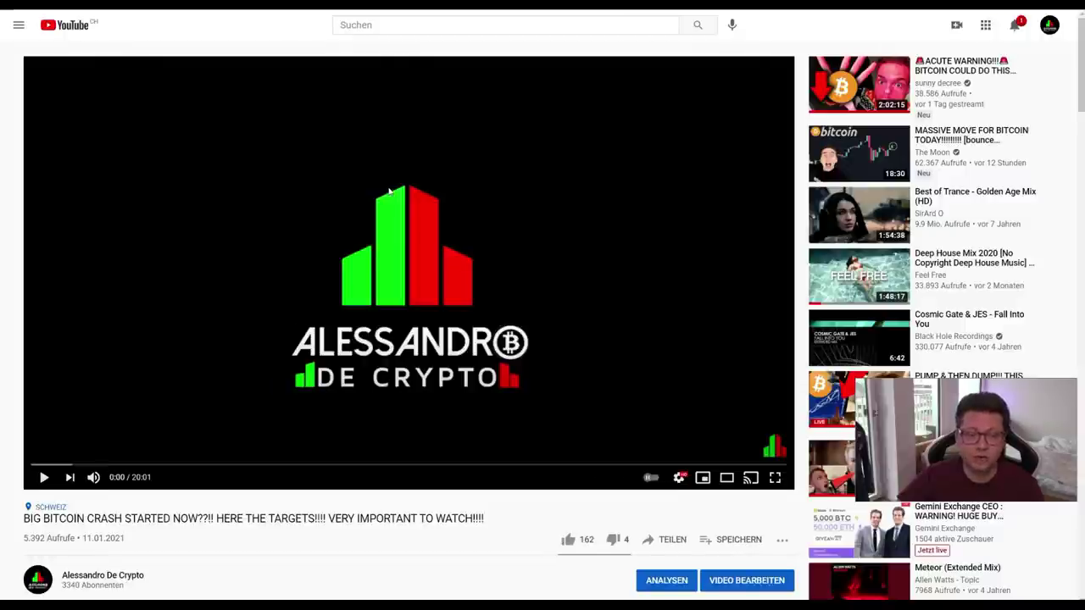
scroll(389, 191, "down", 5)
left_click_drag(64, 235, 228, 288)
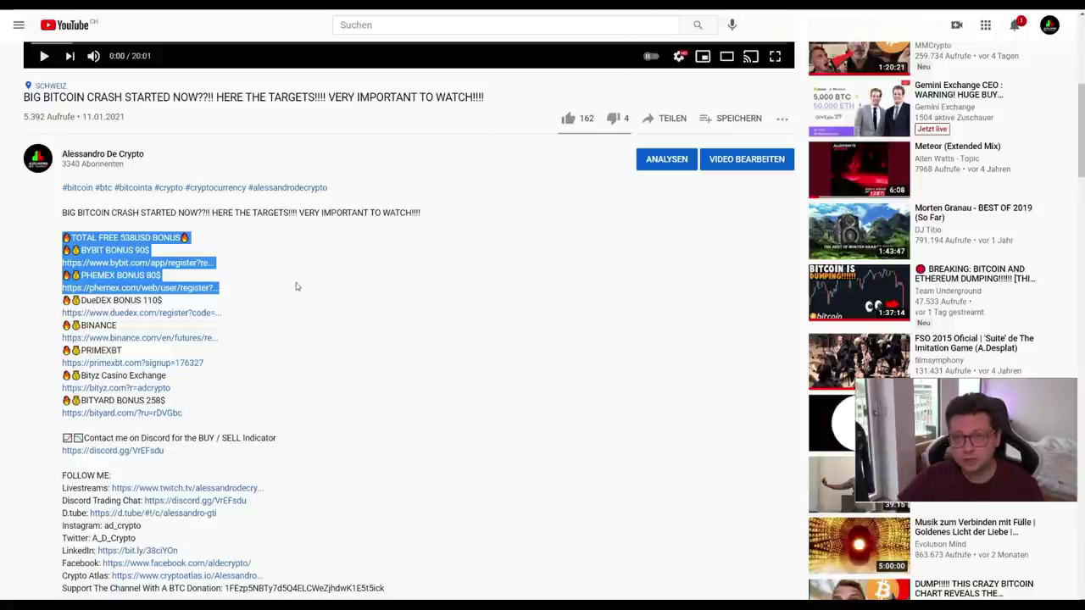
Highlight the PRIMEXBT entry and its link in the video description.
scroll(286, 286, "down", 3)
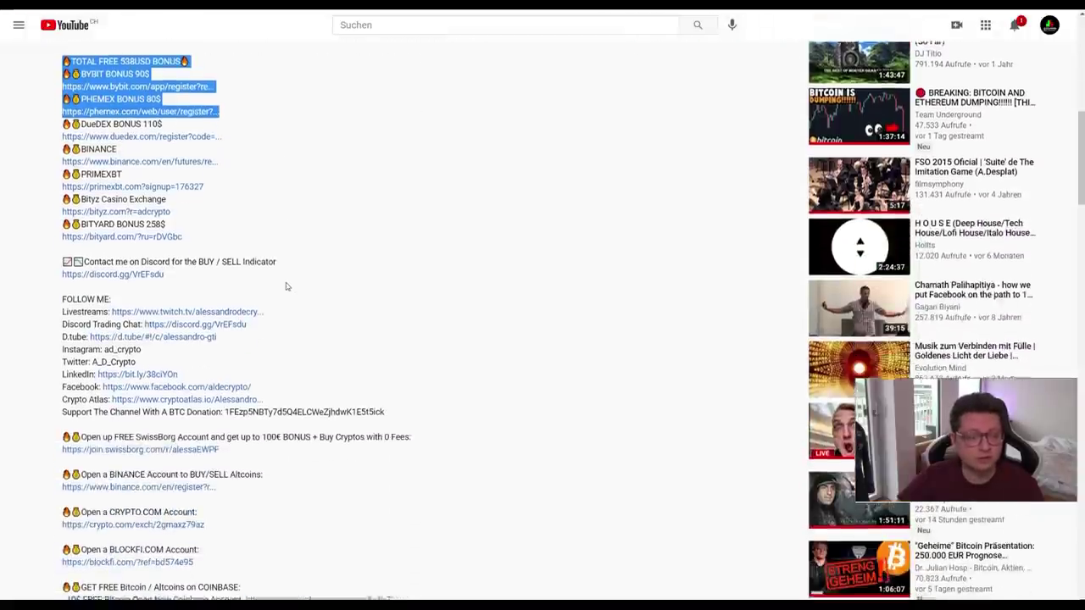
left_click(65, 169)
left_click_drag(66, 170, 246, 183)
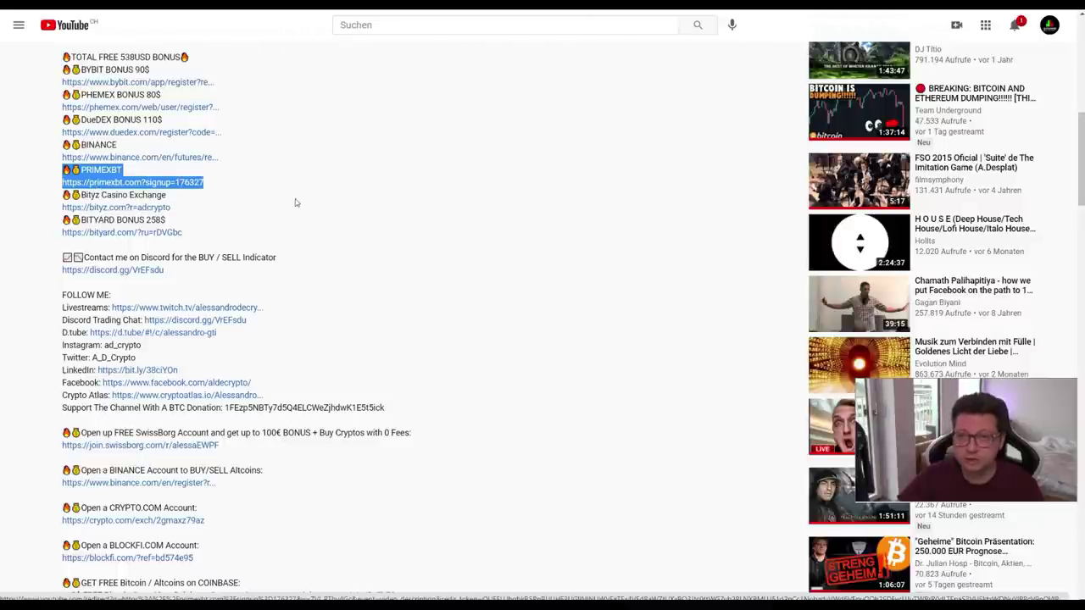
Highlight the SwissBorg account offer and the Coinbase free-crypto list in the description, and return to the video.
scroll(296, 202, "down", 4)
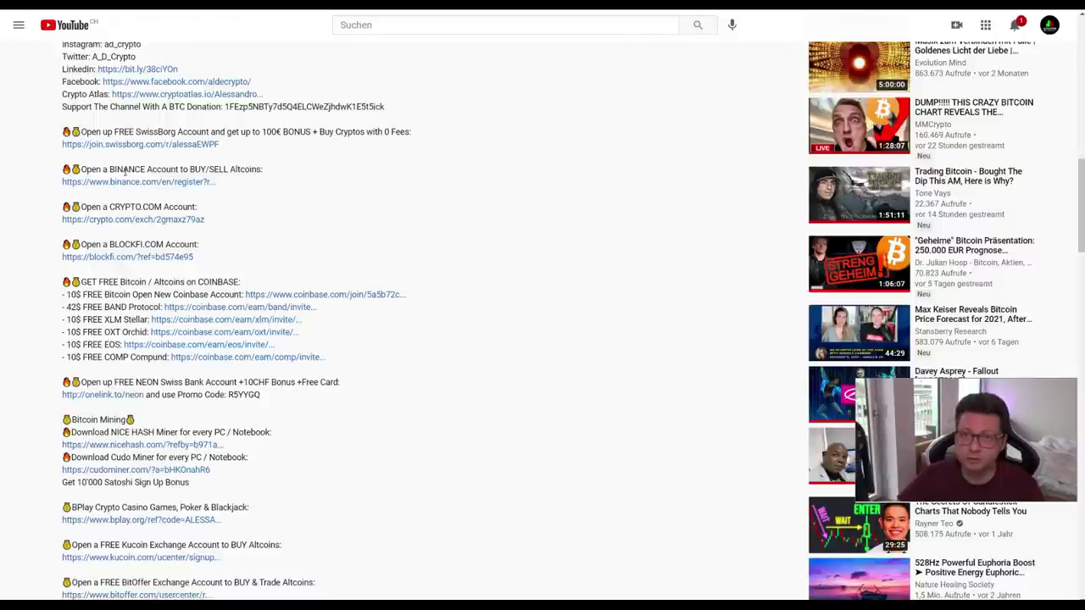
left_click_drag(118, 131, 416, 136)
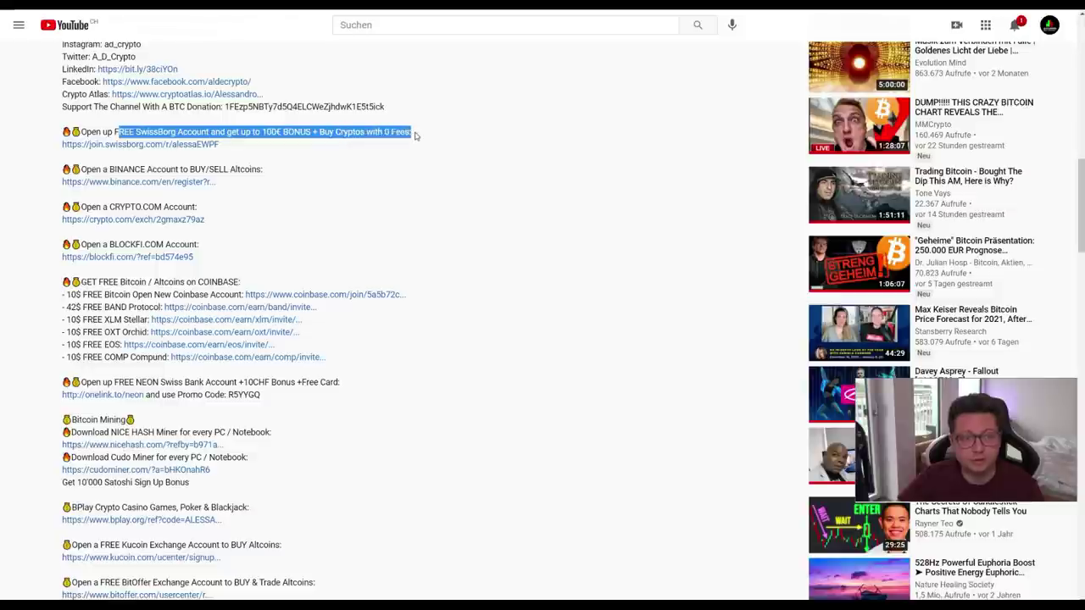
left_click_drag(159, 131, 310, 132)
left_click_drag(64, 280, 345, 360)
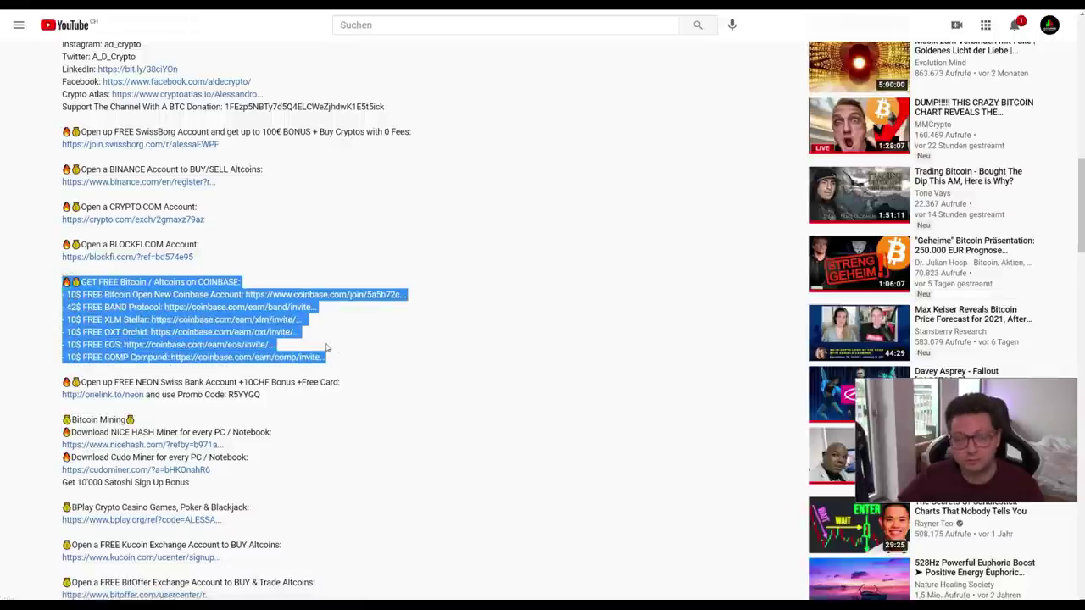
scroll(382, 319, "up", 5)
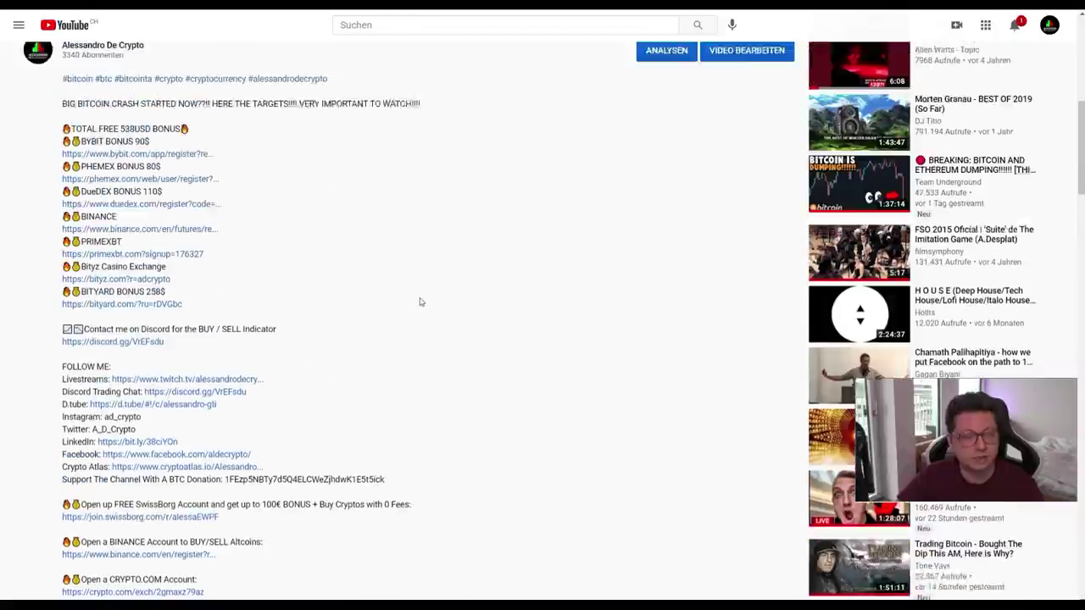
scroll(417, 306, "up", 6)
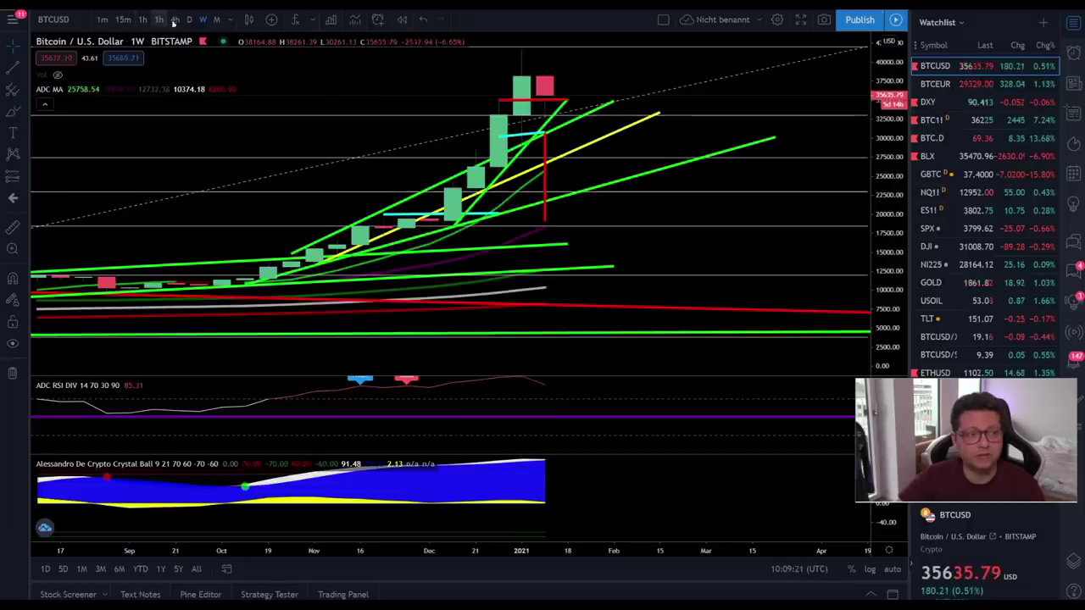
Set the BTCUSD chart to the 4h timeframe and auto-fit its price scale.
left_click(174, 20)
right_click(885, 156)
left_click(925, 194)
scroll(926, 194, "down", 4)
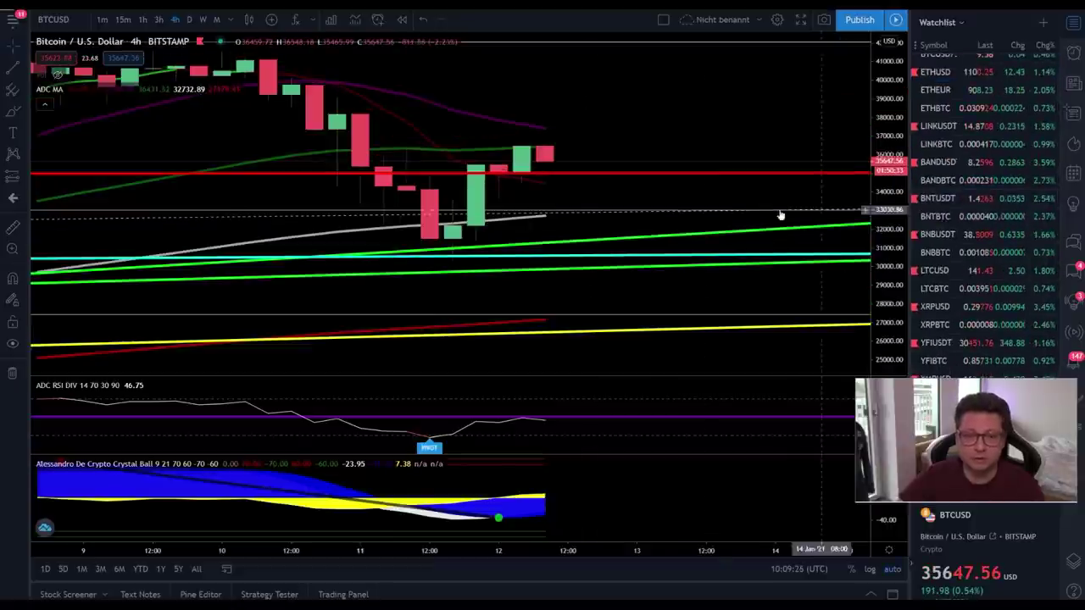
Examine the 4h price action since late December together with the red horizontal line and the full red vertical target line.
scroll(659, 231, "down", 5)
scroll(659, 231, "down", 1)
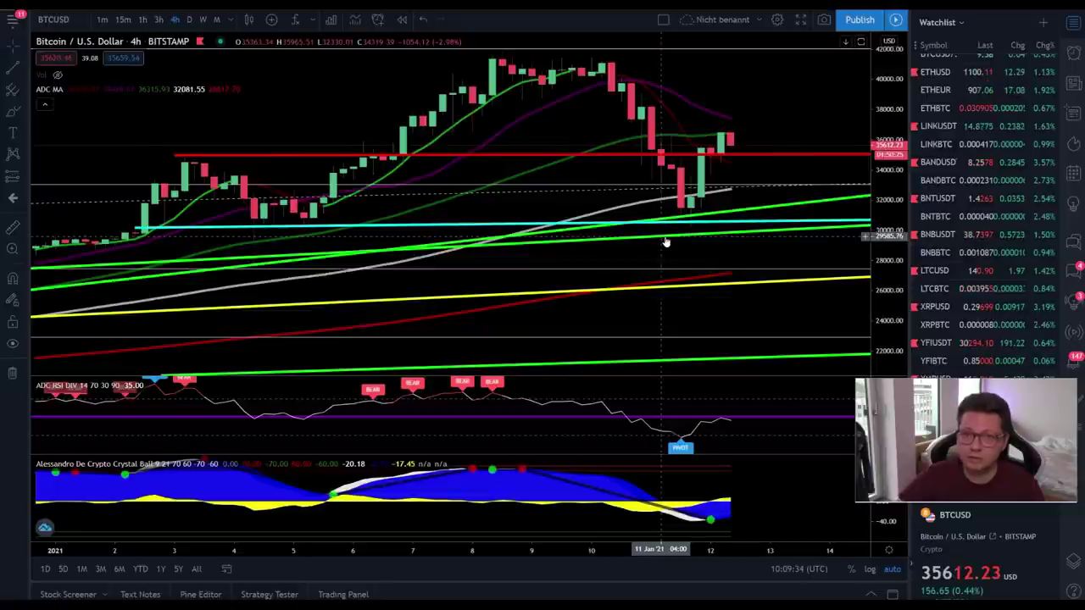
scroll(690, 237, "down", 2)
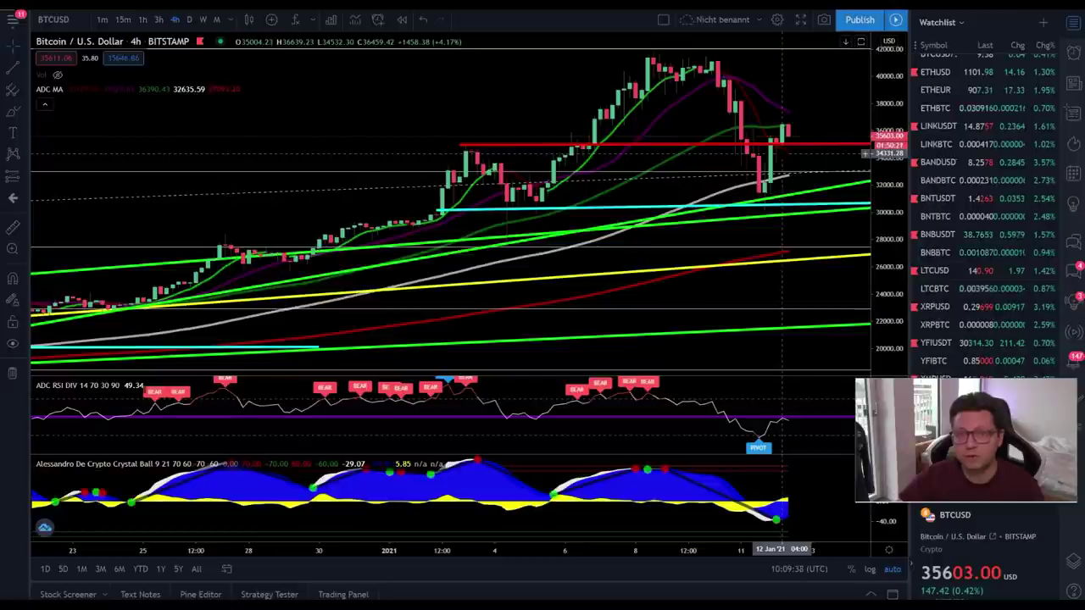
left_click_drag(812, 114, 703, 110)
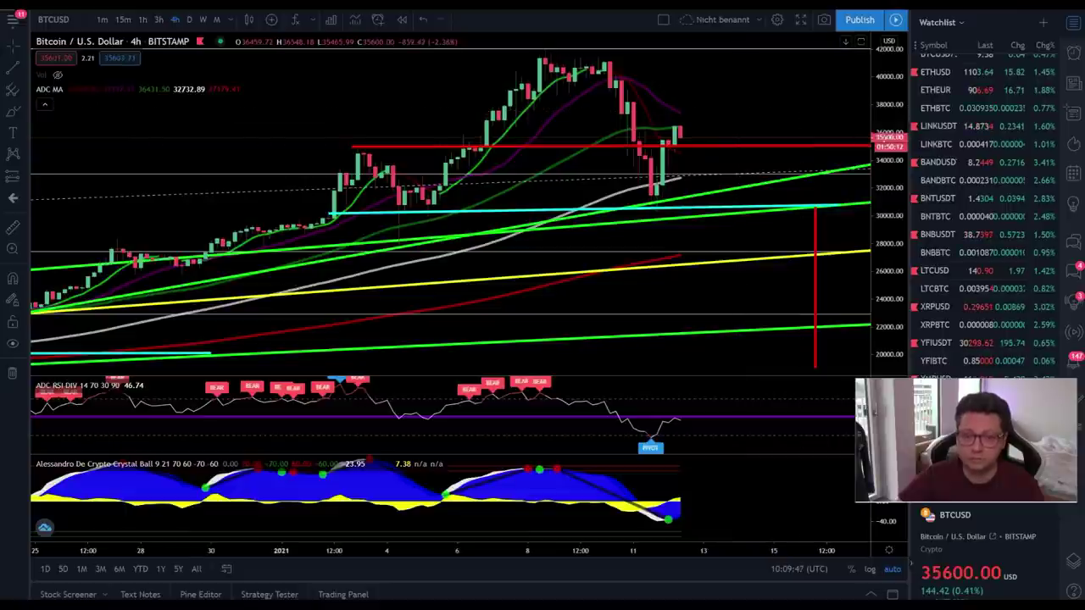
left_click_drag(882, 115, 882, 143)
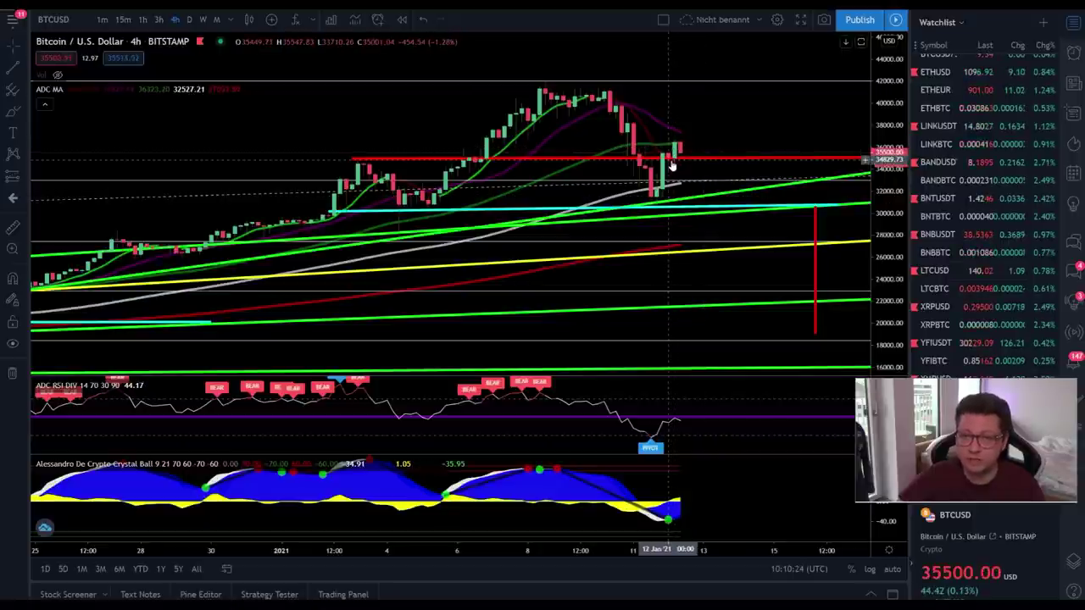
Switch to the YouTube video page, highlight the FOLLOW ME section of the description, and return to the video.
key("ctrl+Tab")
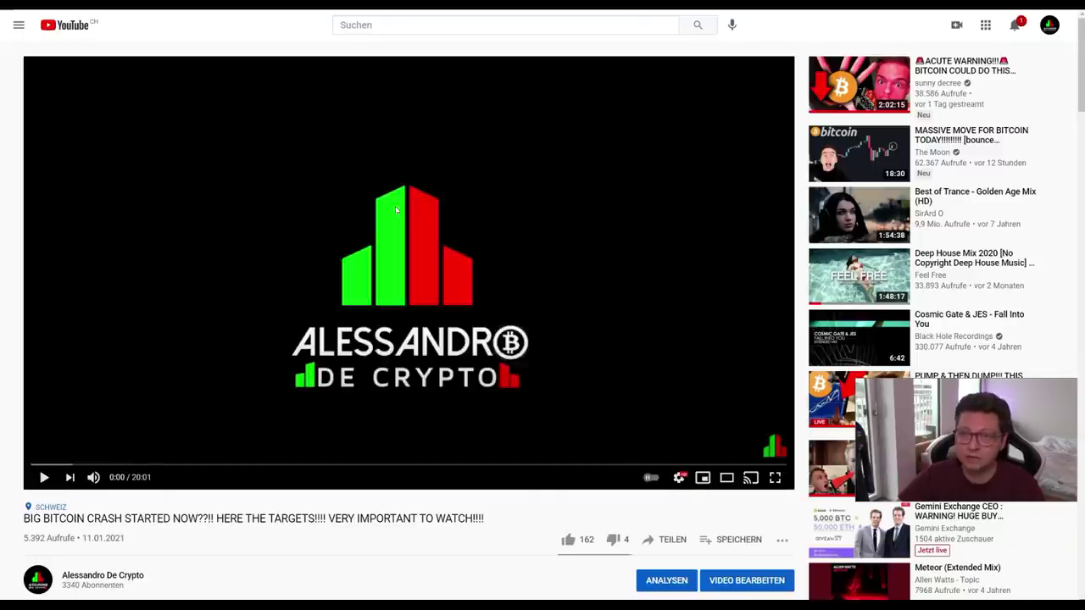
scroll(367, 245, "down", 5)
scroll(367, 245, "down", 2)
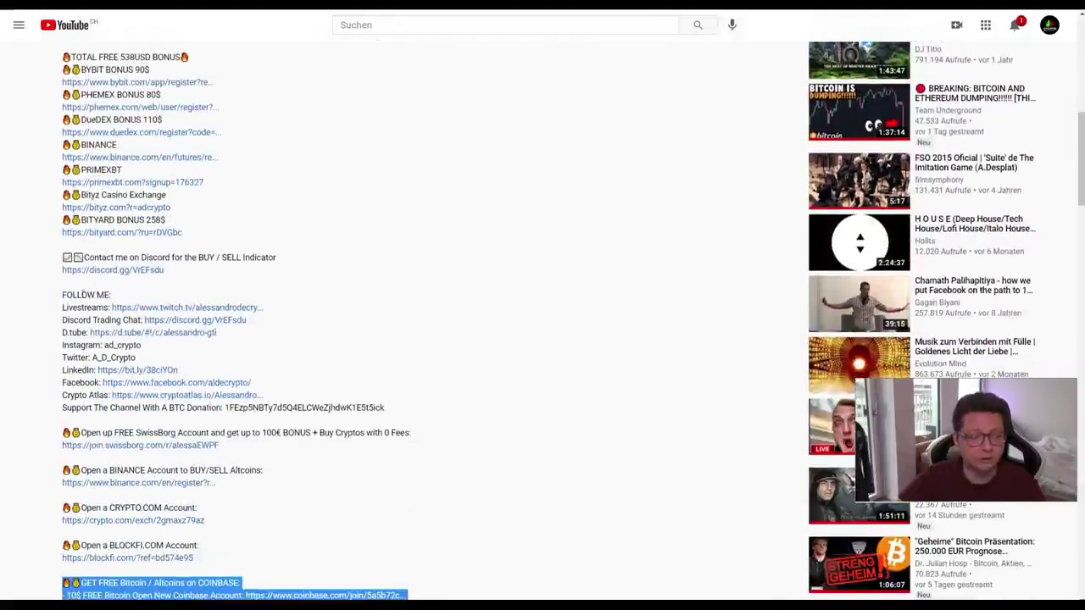
left_click_drag(62, 298, 394, 406)
scroll(487, 387, "down", 3)
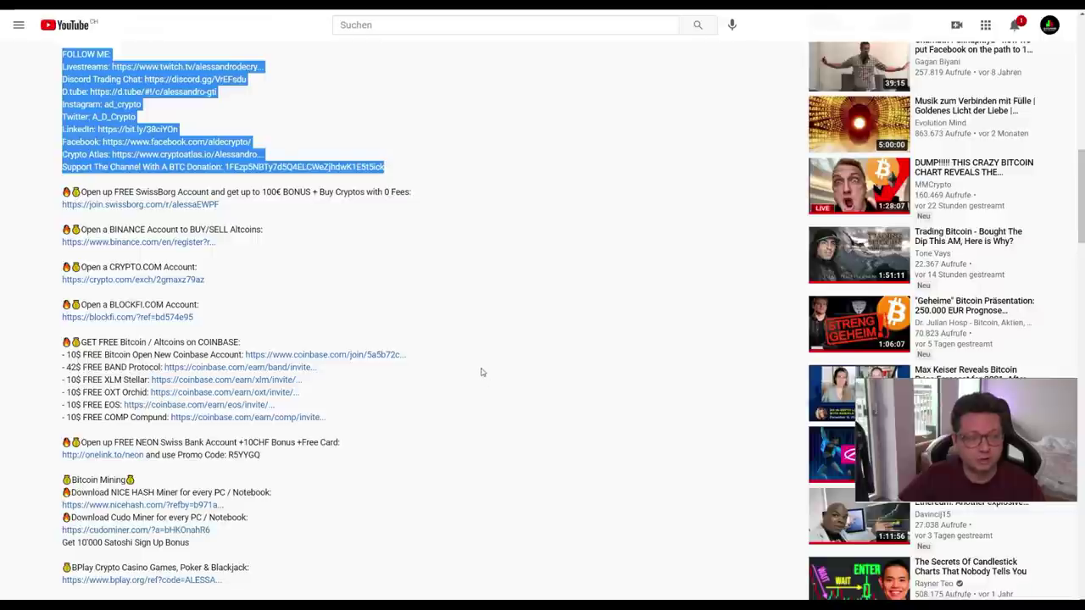
scroll(487, 386, "up", 10)
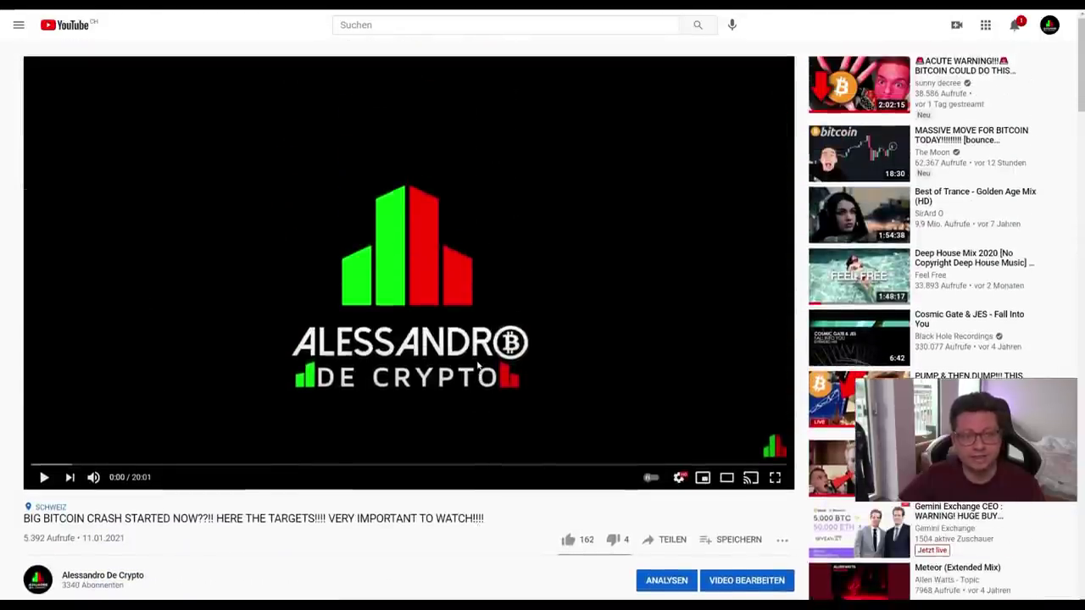